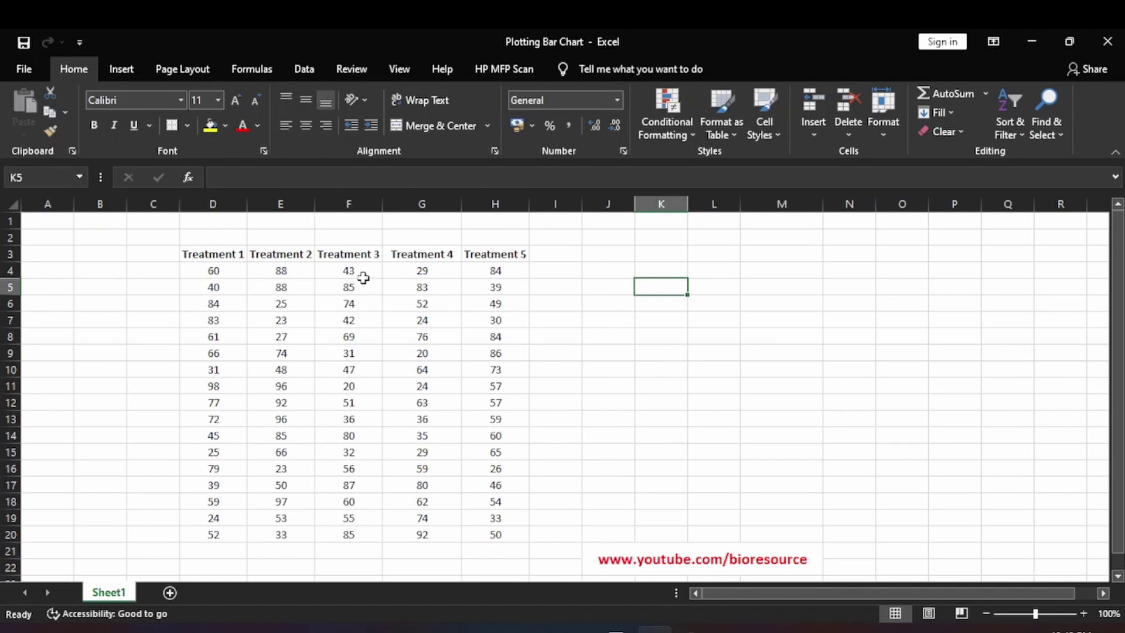
drag(219, 258, 498, 534)
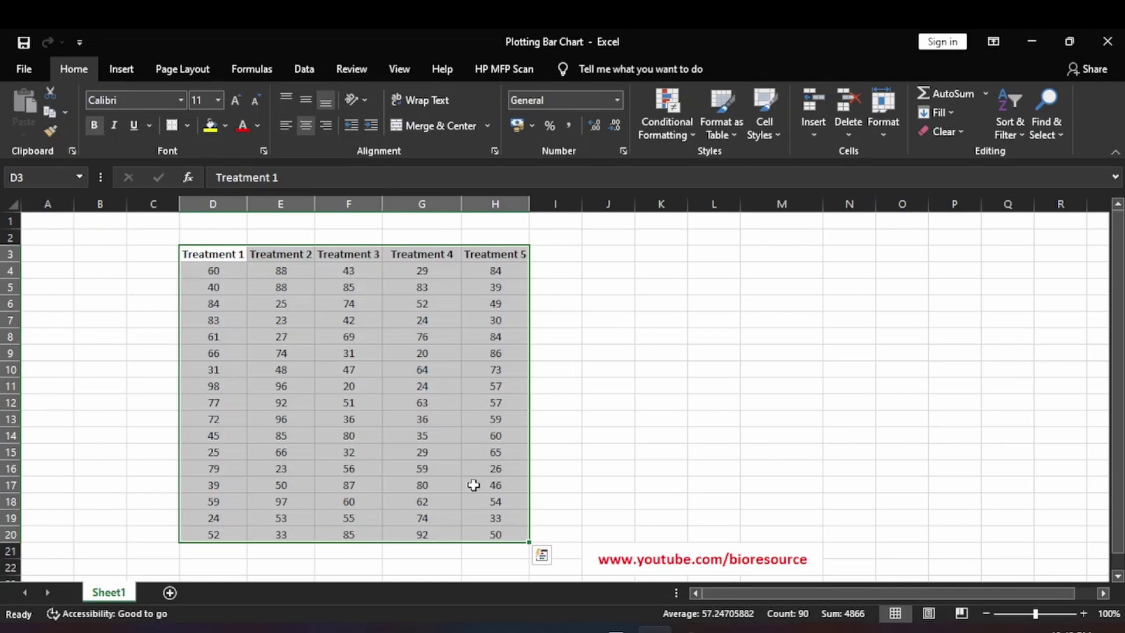
click(582, 373)
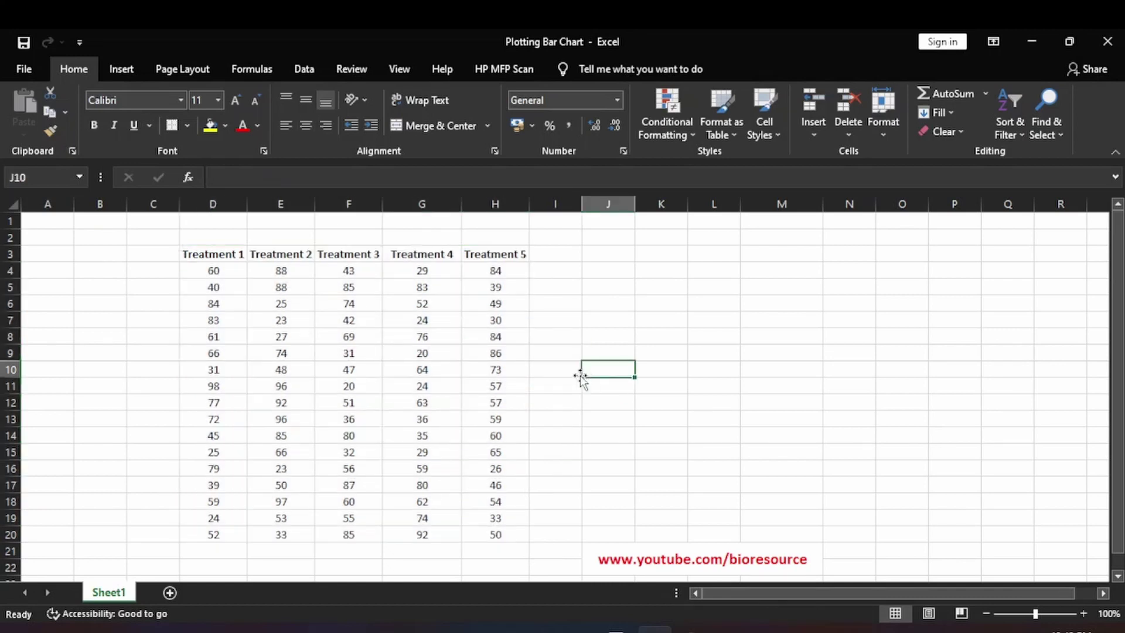
drag(217, 254, 488, 535)
scroll(422, 447, down, 2)
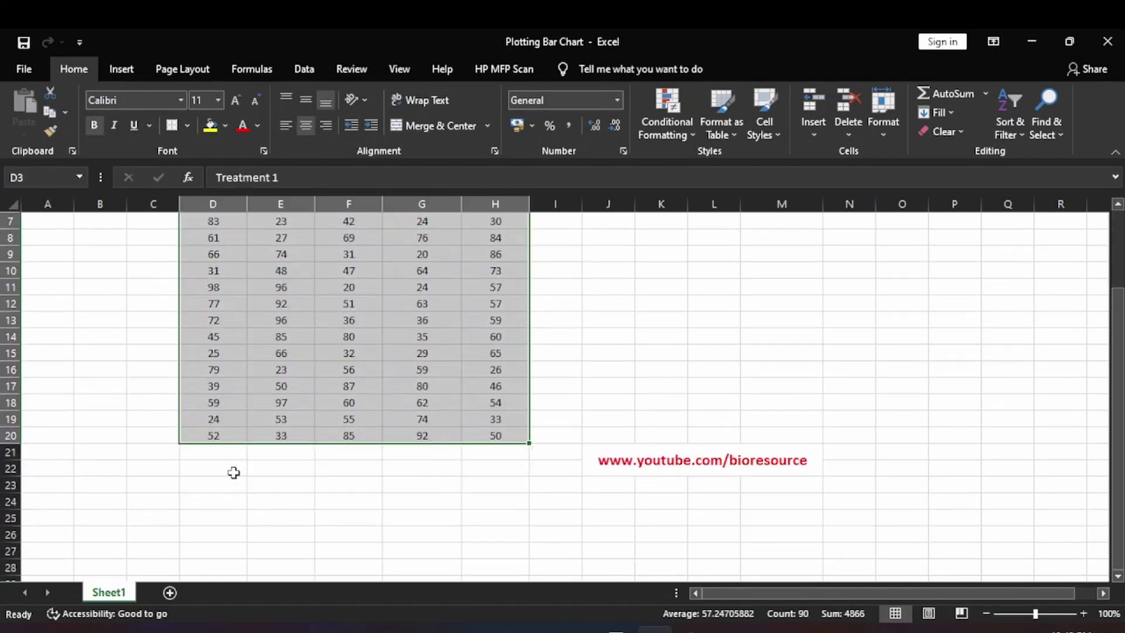
- Calculate the average of D4:D20 in cell D22 and fill the formula across to H22 for all five treatments
click(219, 469)
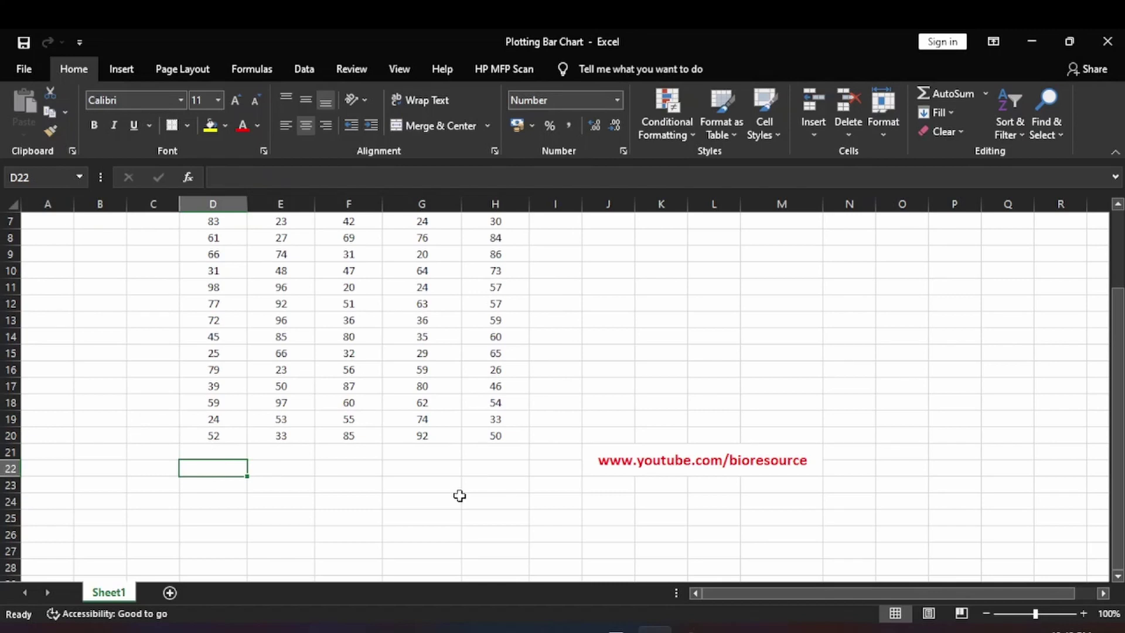
text(=averag)
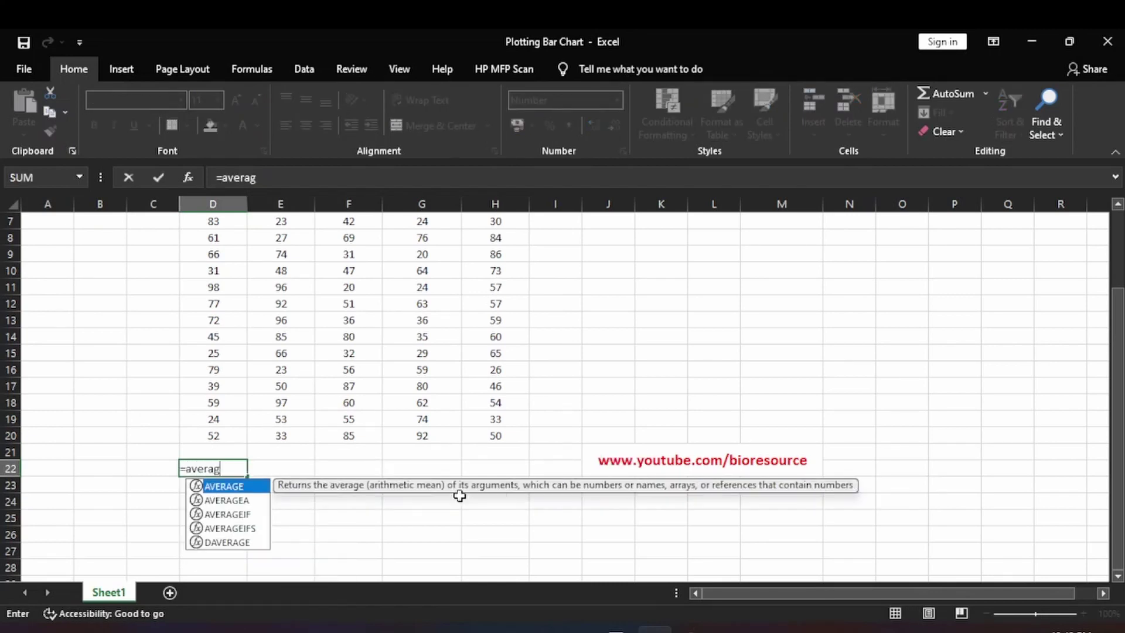
text(e)
key(Tab)
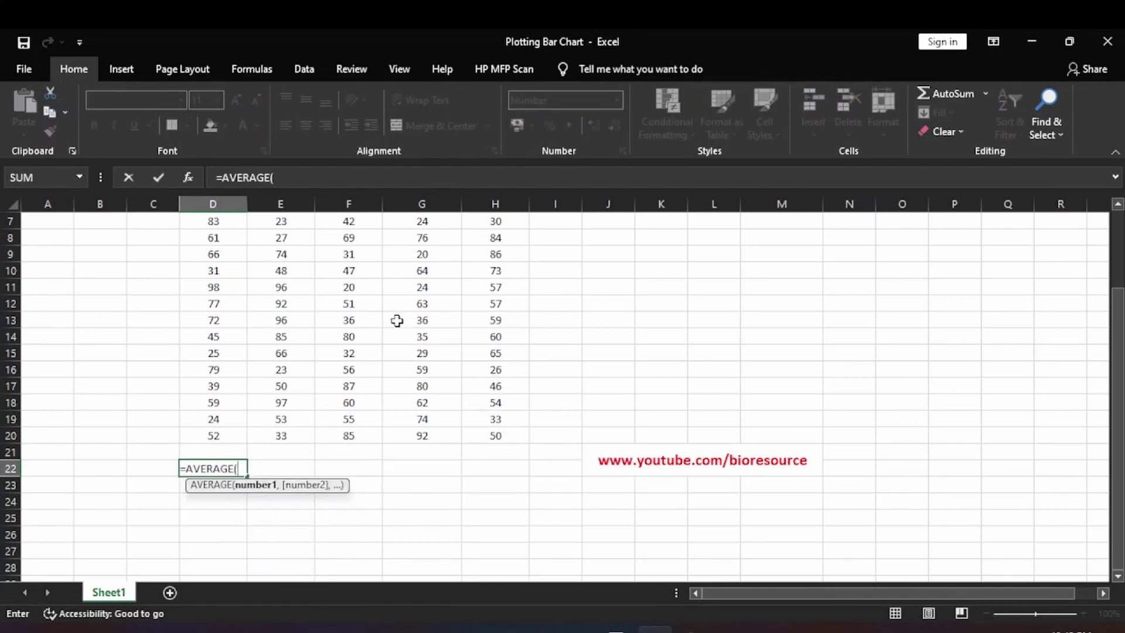
scroll(156, 402, up, 2)
drag(215, 270, 209, 523)
text())
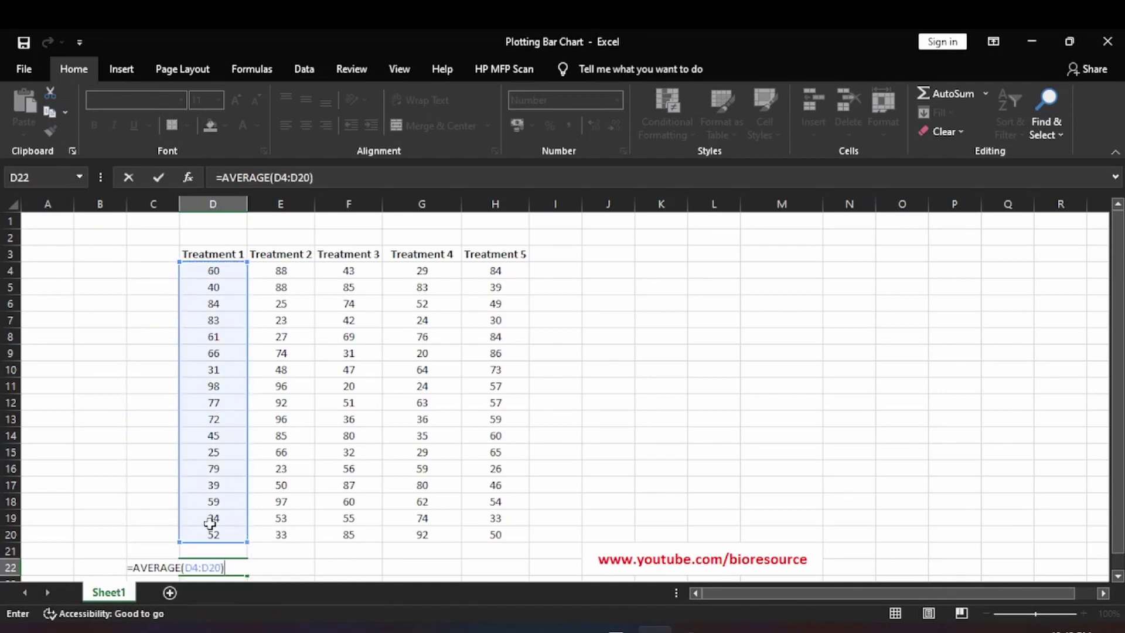
key(Return)
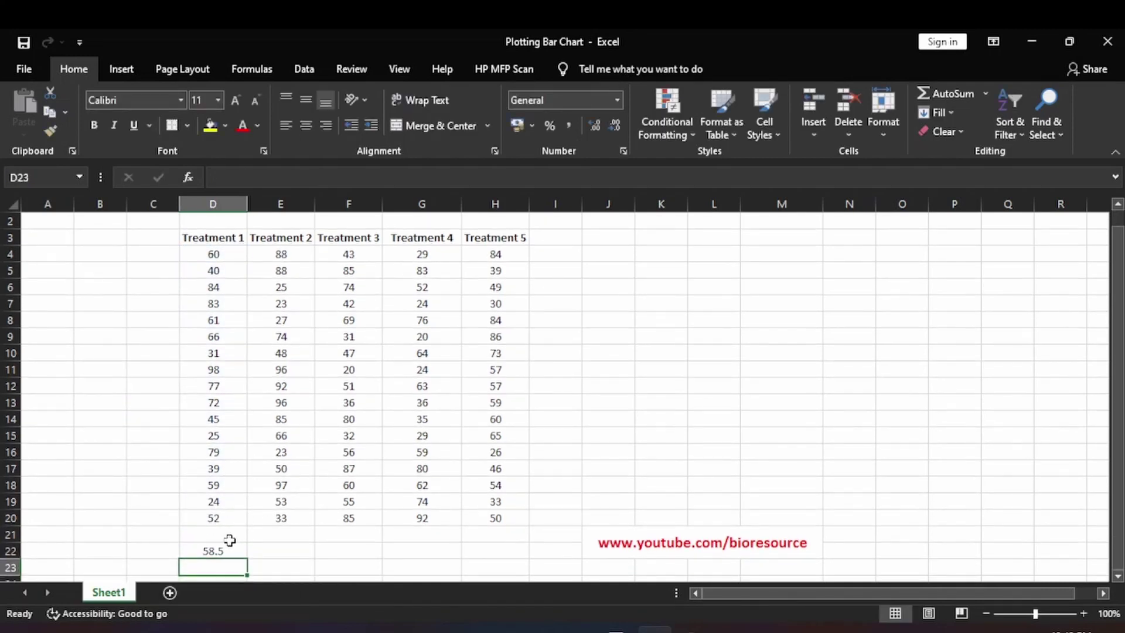
click(212, 549)
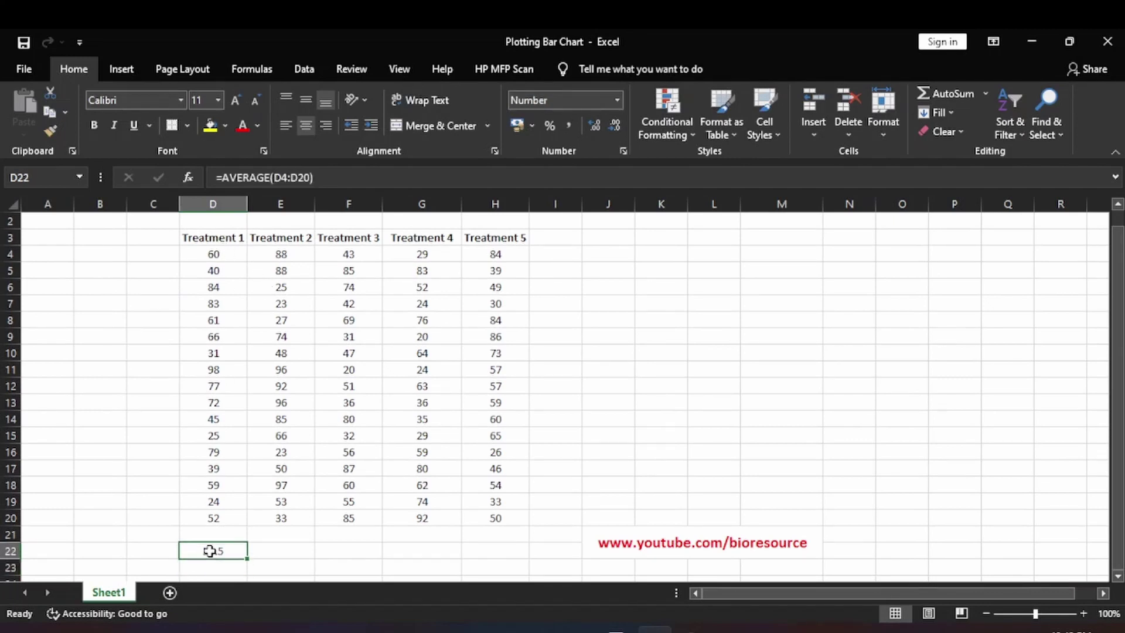
drag(247, 559, 504, 558)
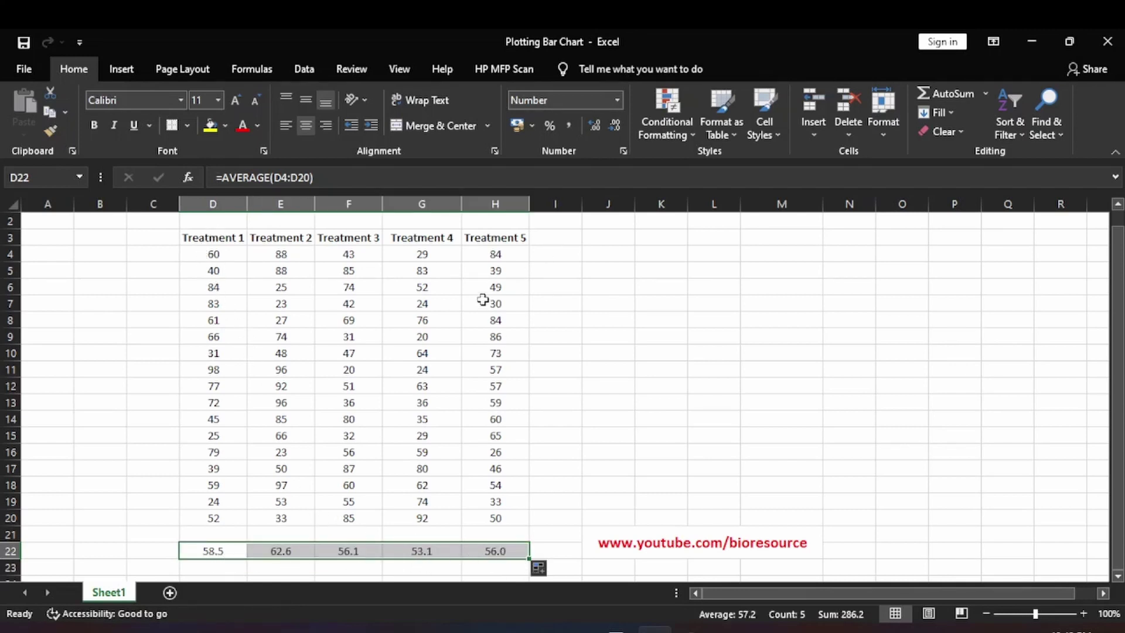
- Insert a 2-D clustered column chart of the averages in D22:H22 and place it beside the data table
click(133, 71)
click(445, 94)
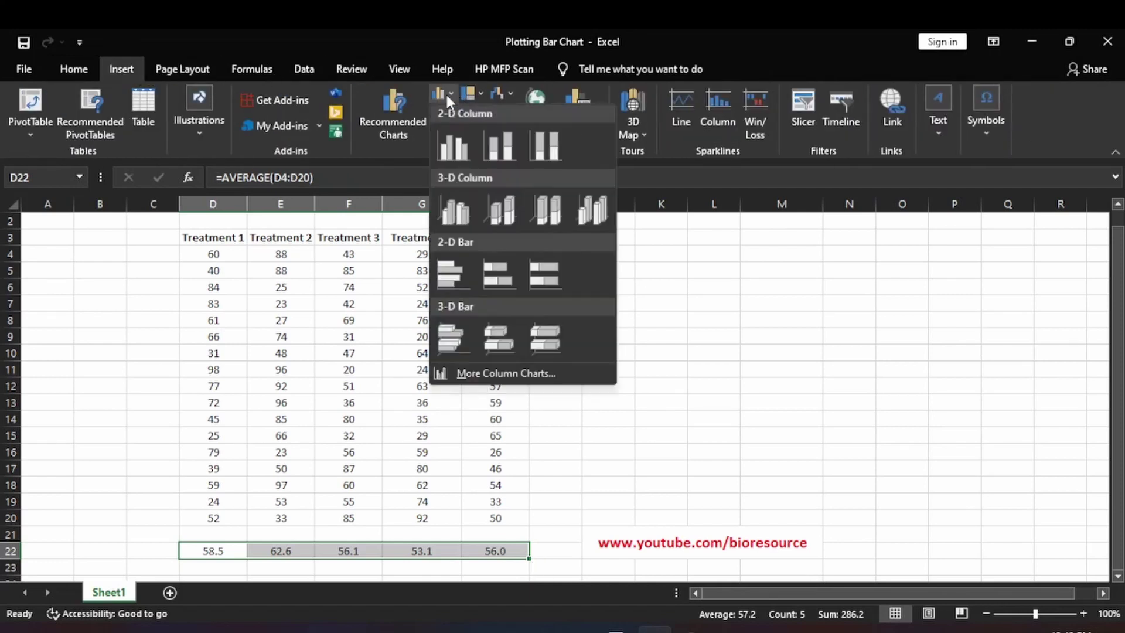
click(452, 146)
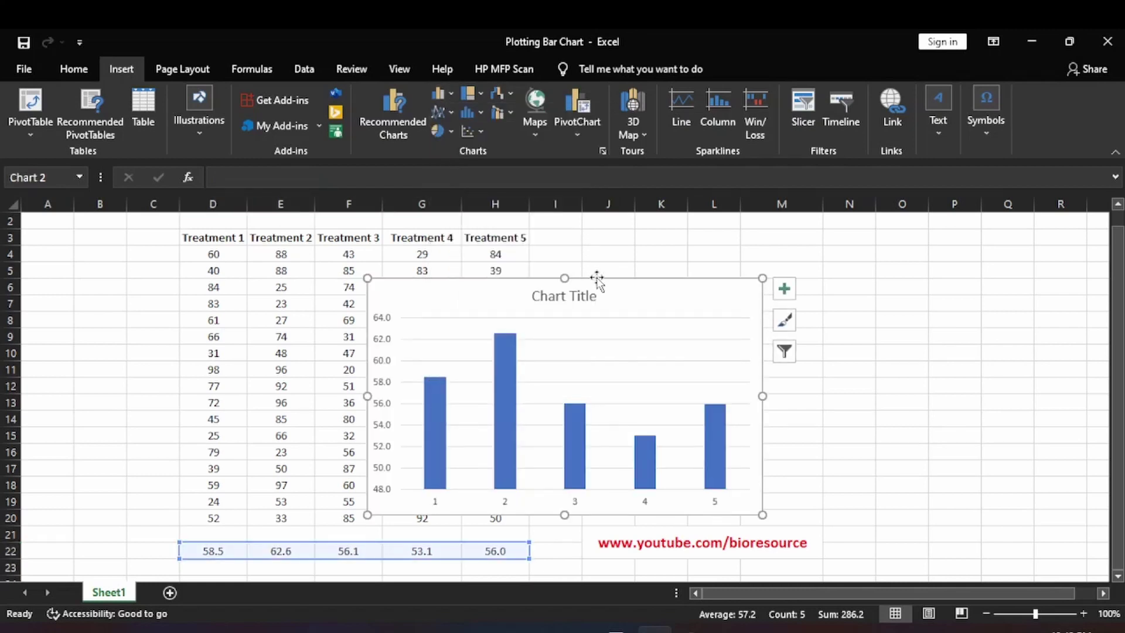
drag(596, 280, 825, 263)
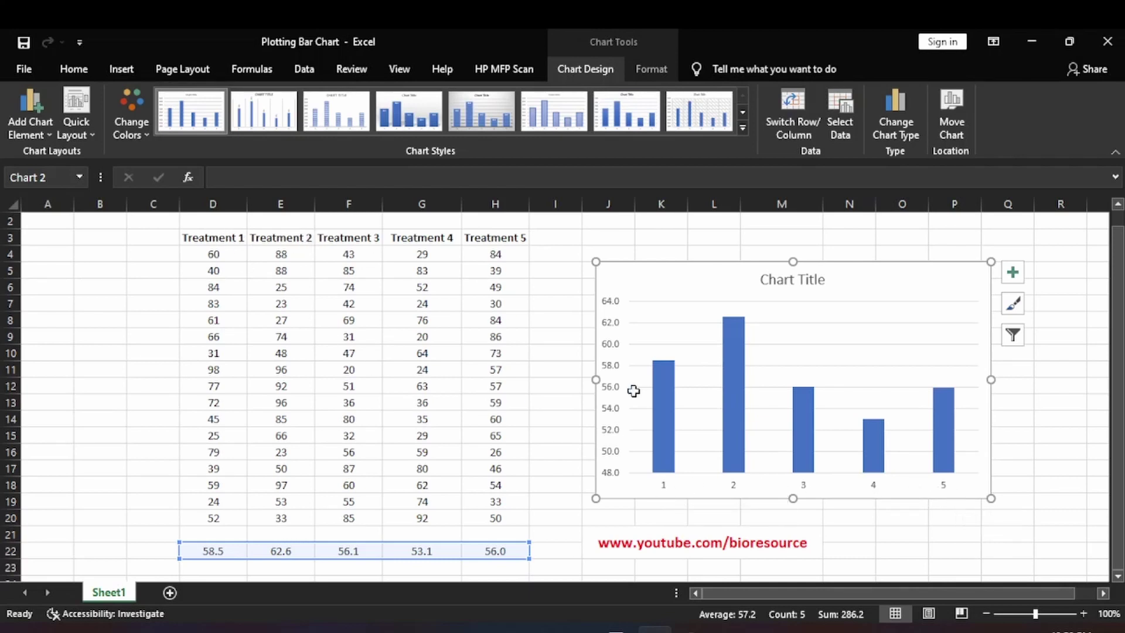
- Set the chart's horizontal axis labels to the treatment headers in D3:H3
right_click(780, 480)
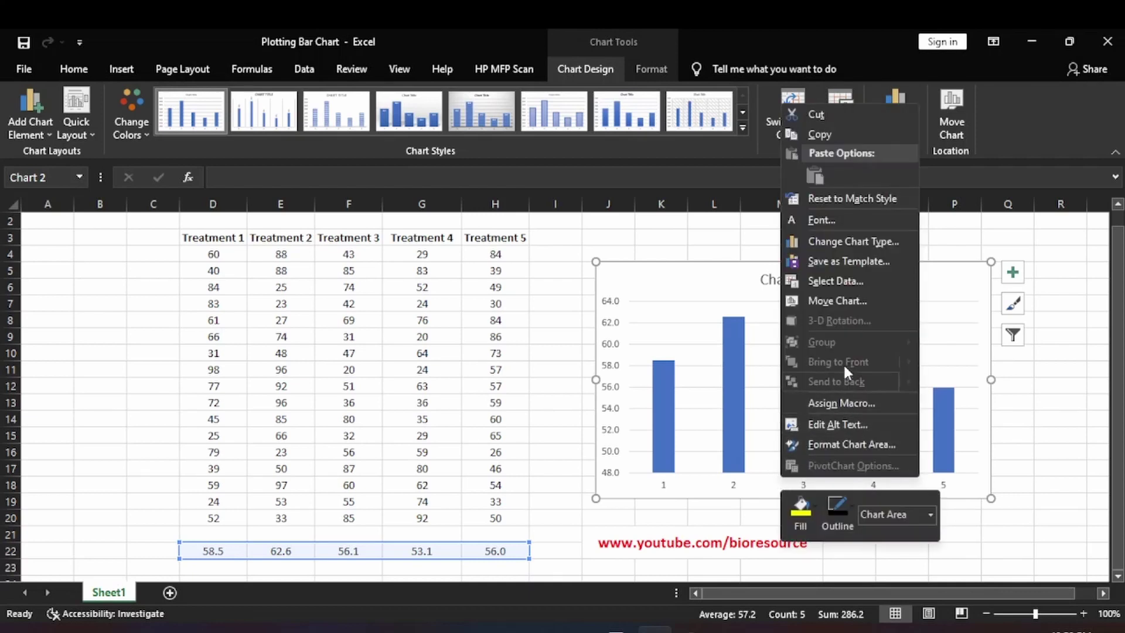
click(842, 276)
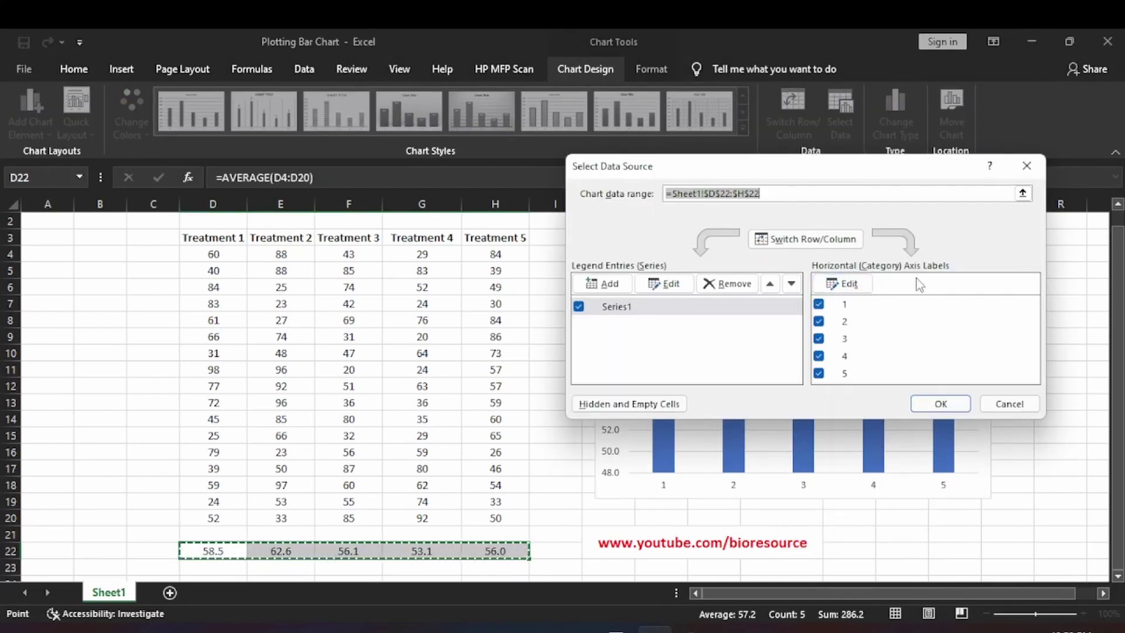
click(860, 285)
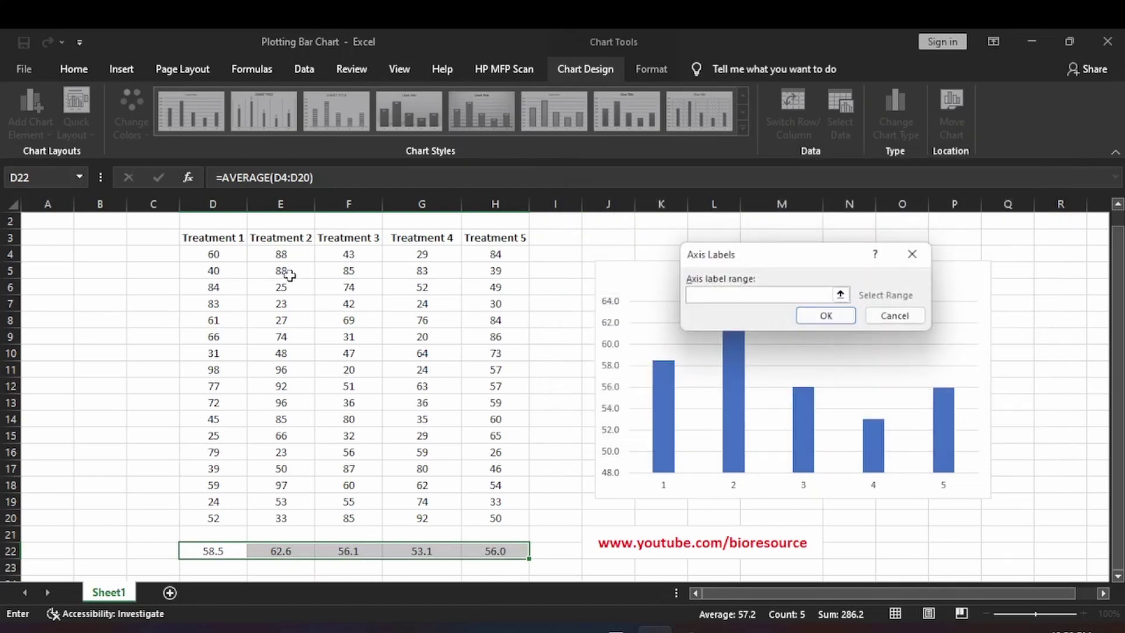
drag(234, 235, 524, 239)
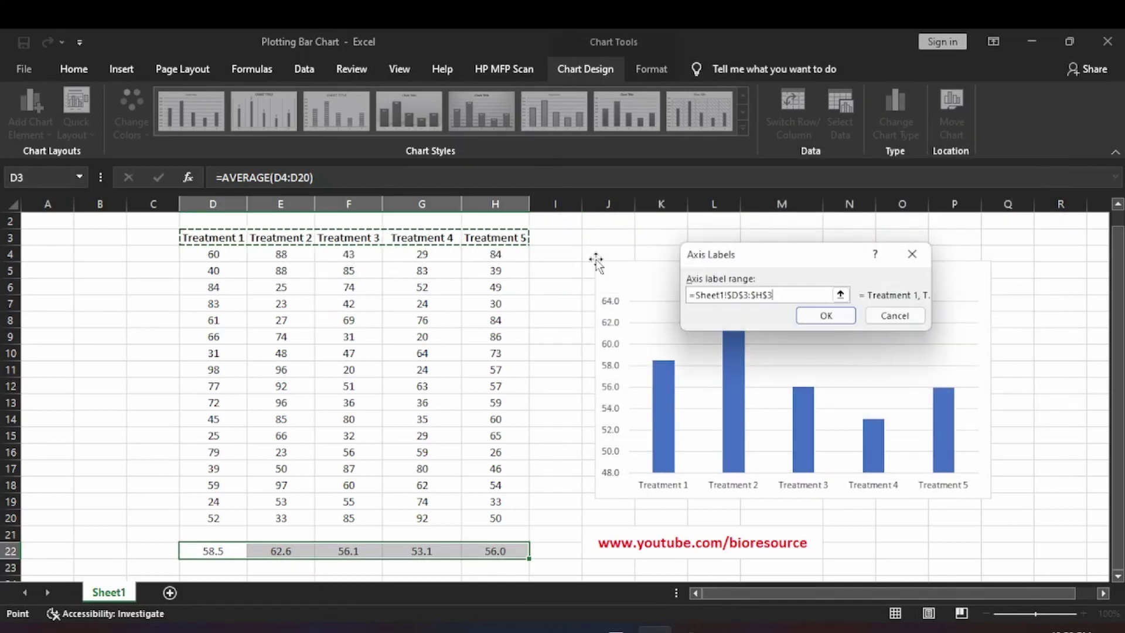
click(834, 319)
click(940, 403)
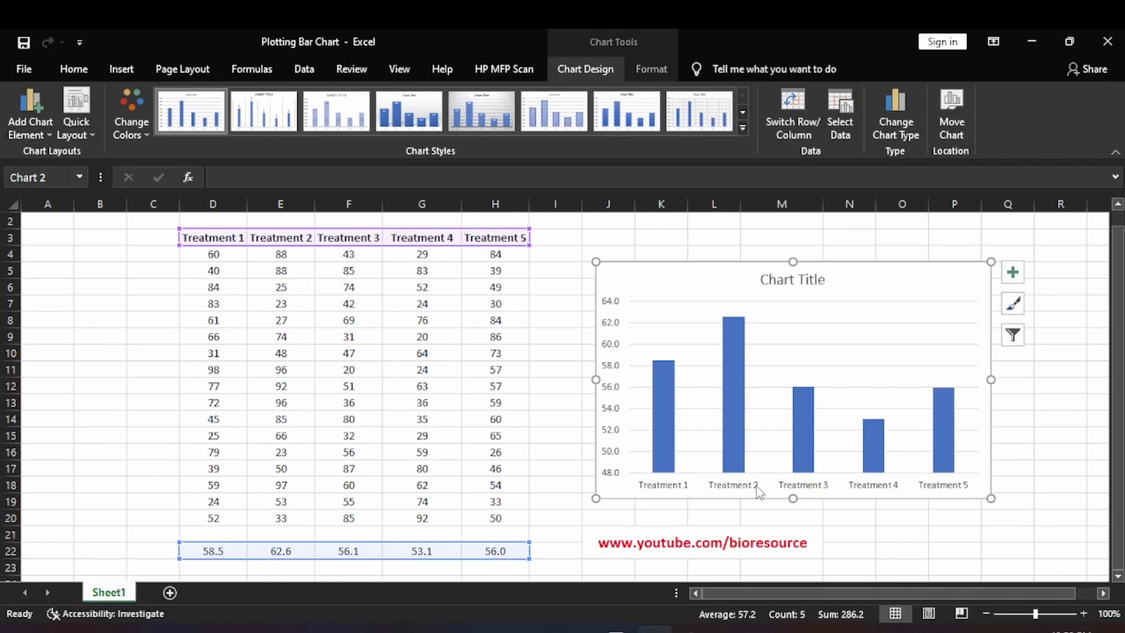
- Make the chart's horizontal axis labels bold
click(680, 488)
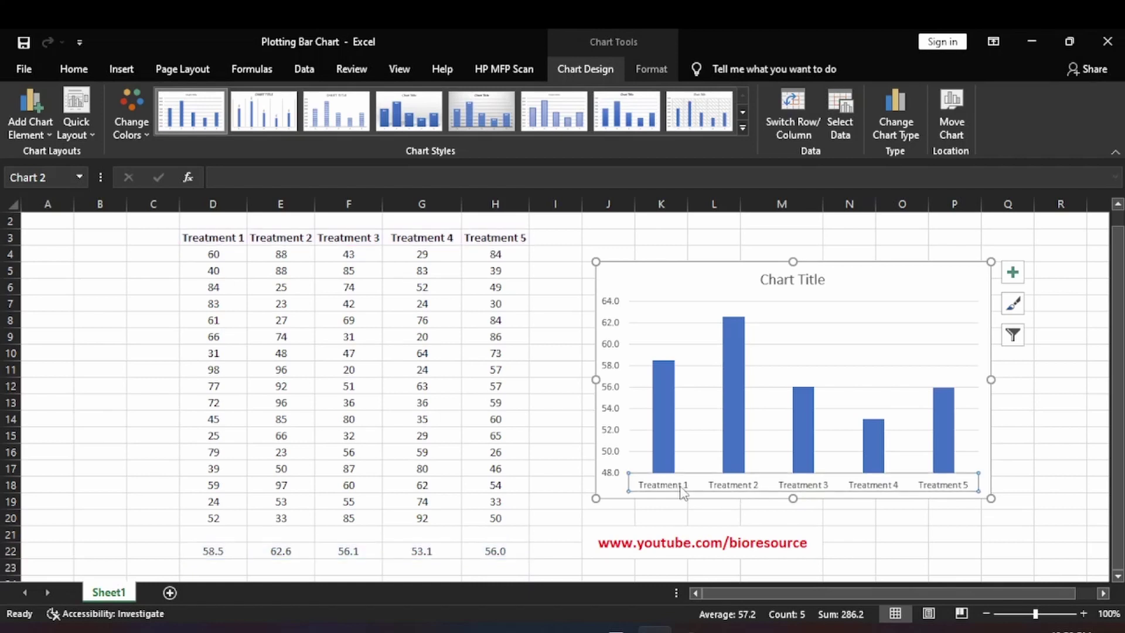
click(85, 67)
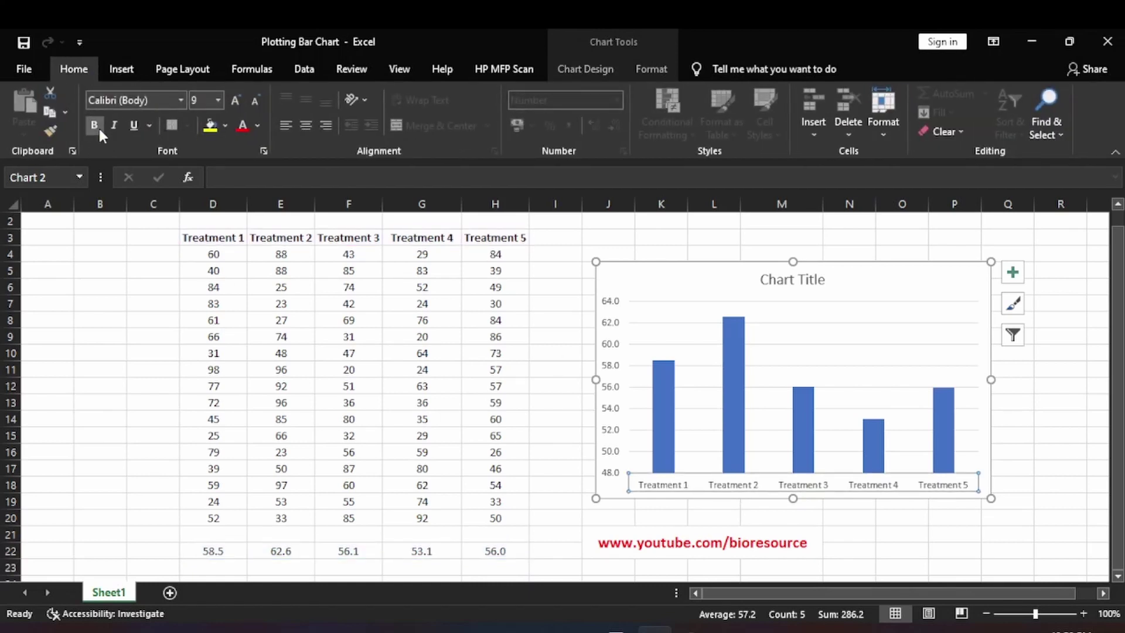
- Delete the horizontal gridlines and the title from the column chart
click(772, 389)
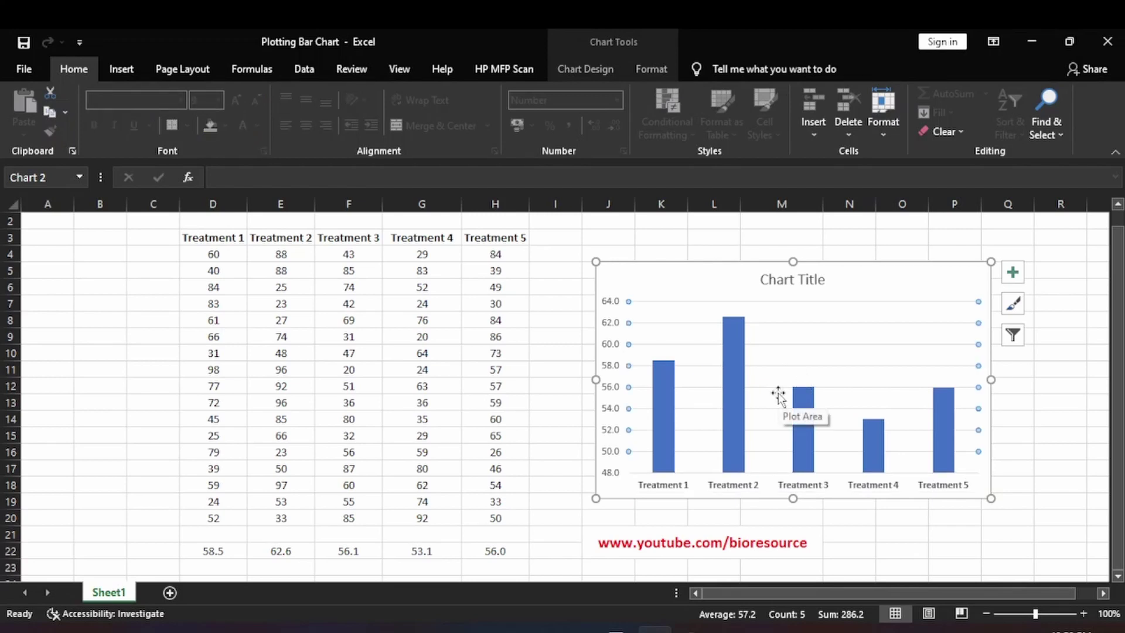
key(Escape)
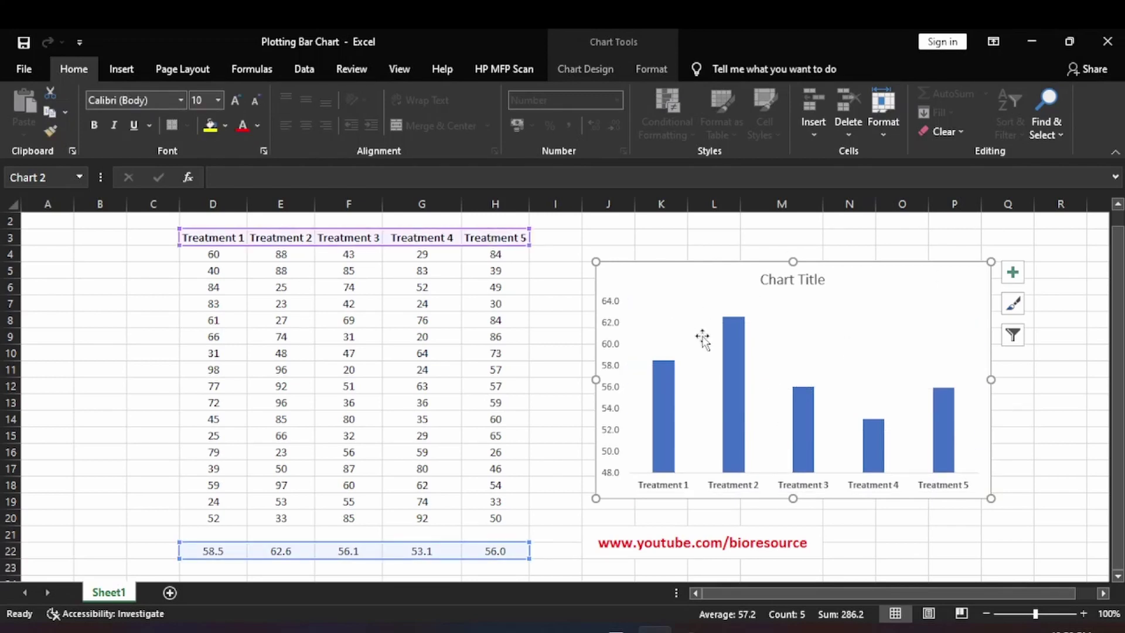
click(811, 282)
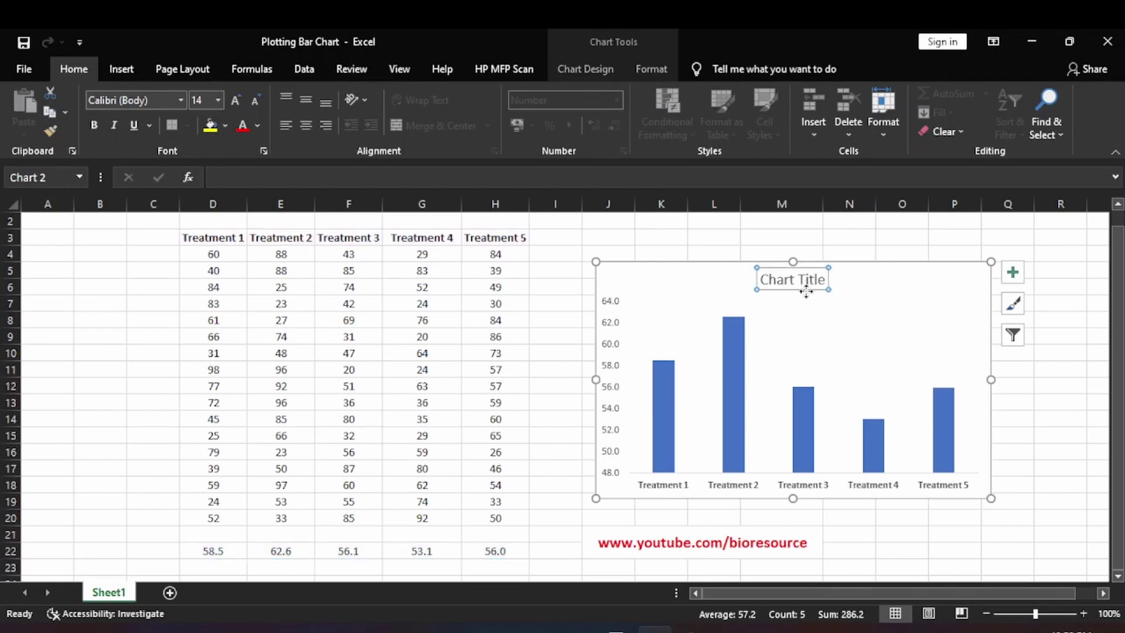
key(Delete)
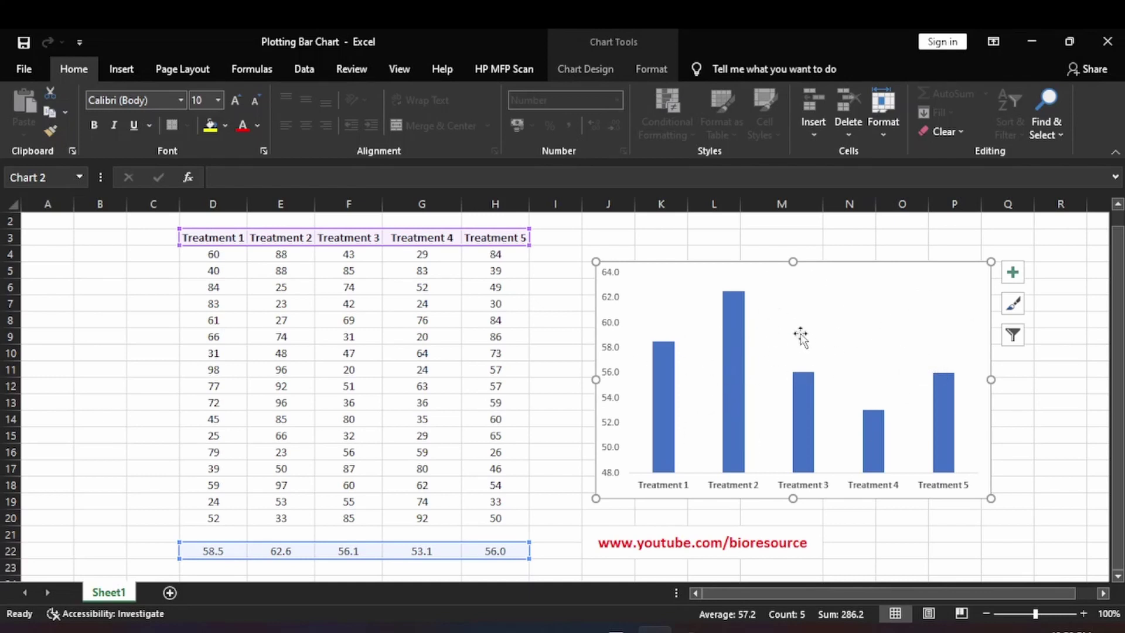
- Add data labels at the outside end of the chart's columns and deselect the chart
click(742, 362)
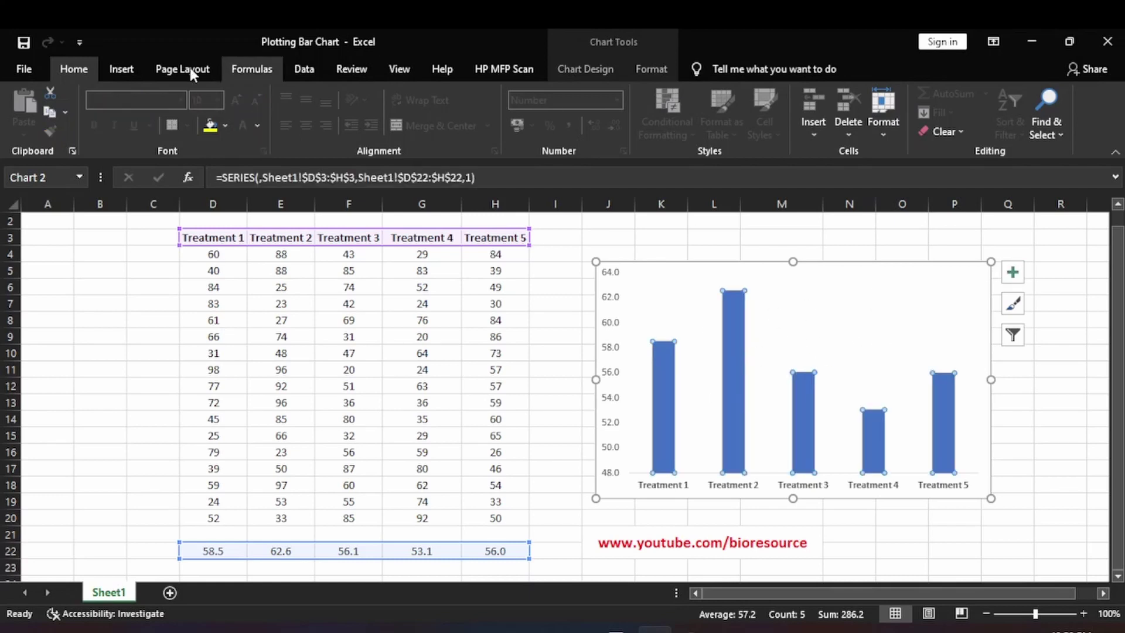
click(602, 72)
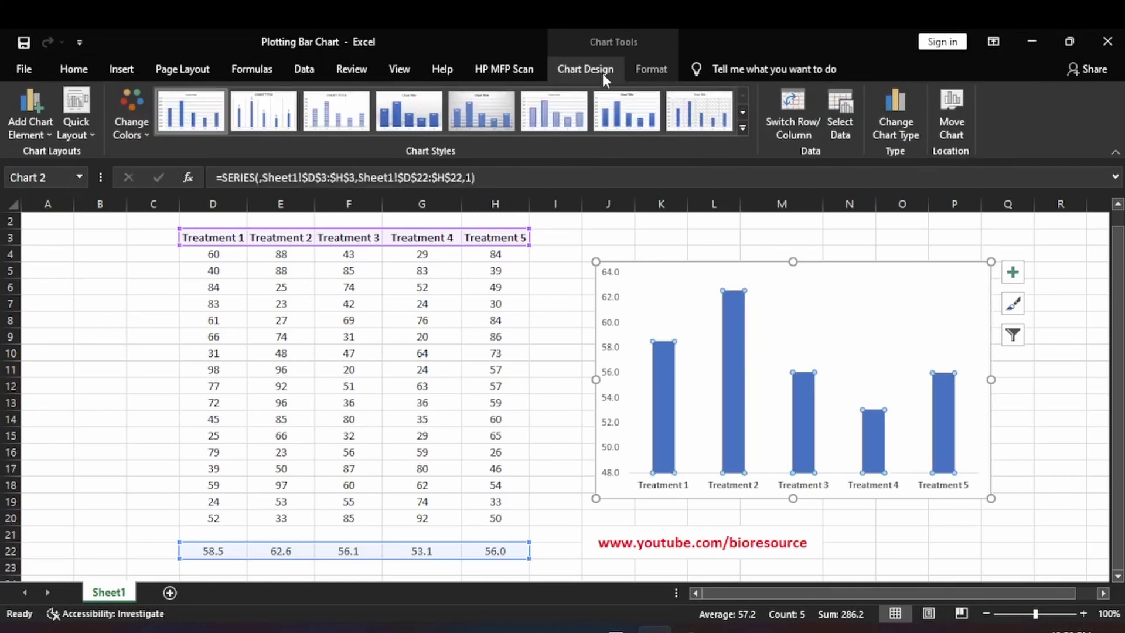
click(34, 123)
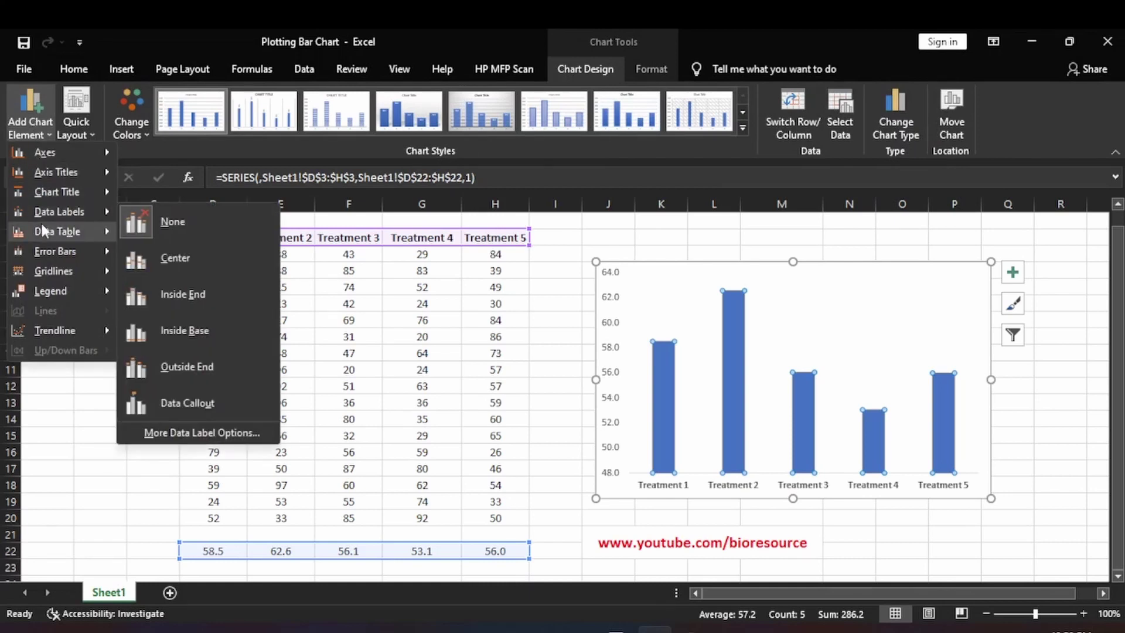
click(188, 366)
click(870, 331)
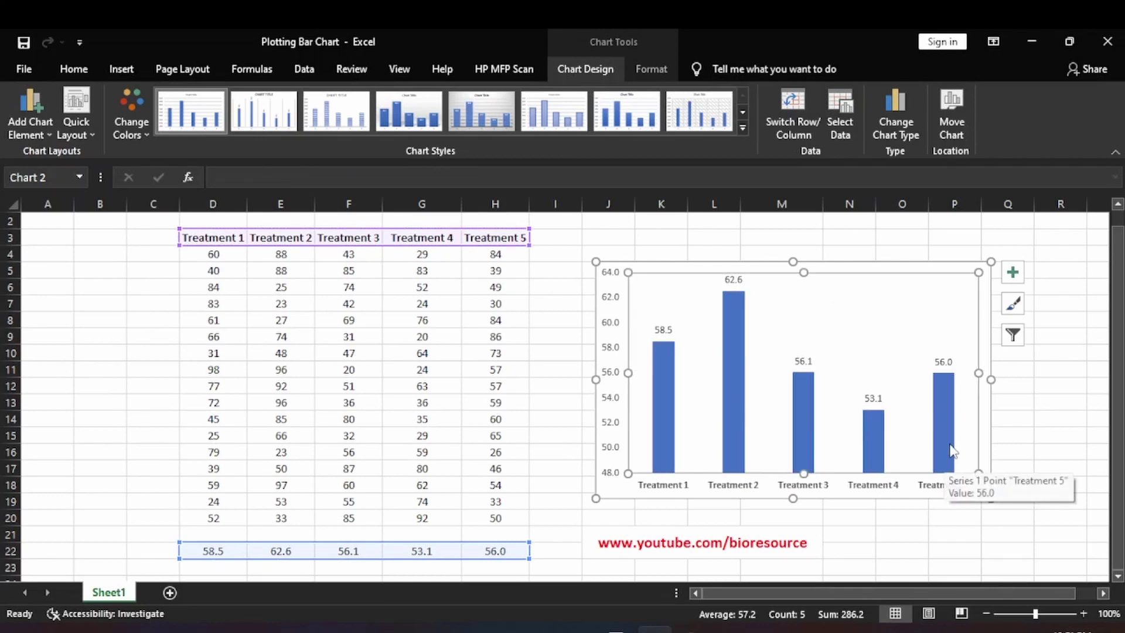
click(952, 516)
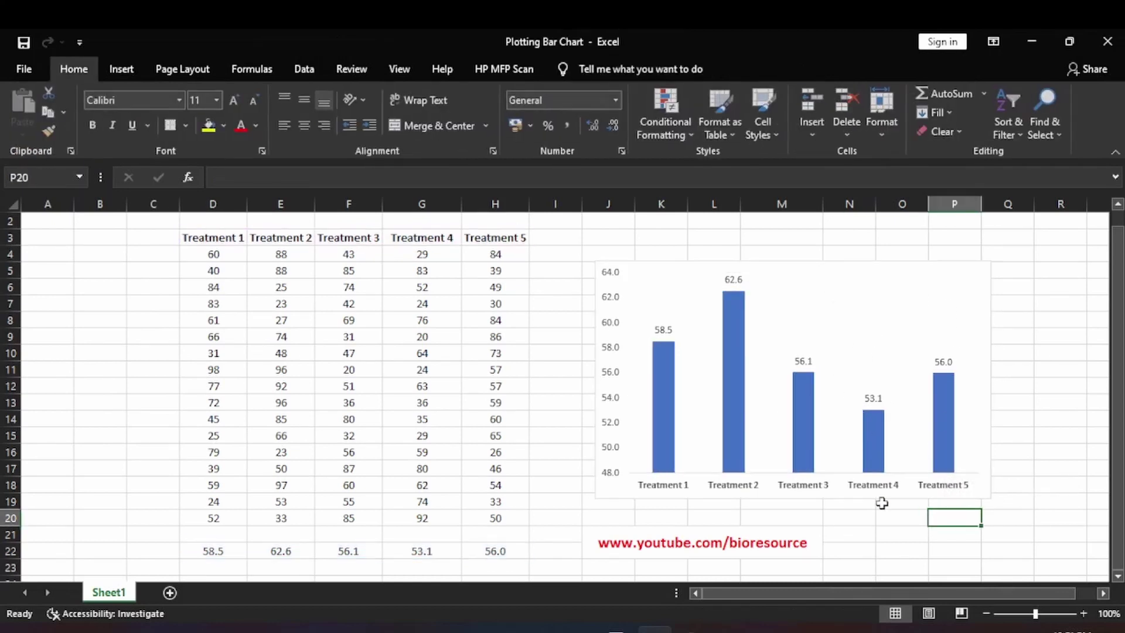
- Apply a black theme-color outline to the chart's vertical value axis
click(612, 436)
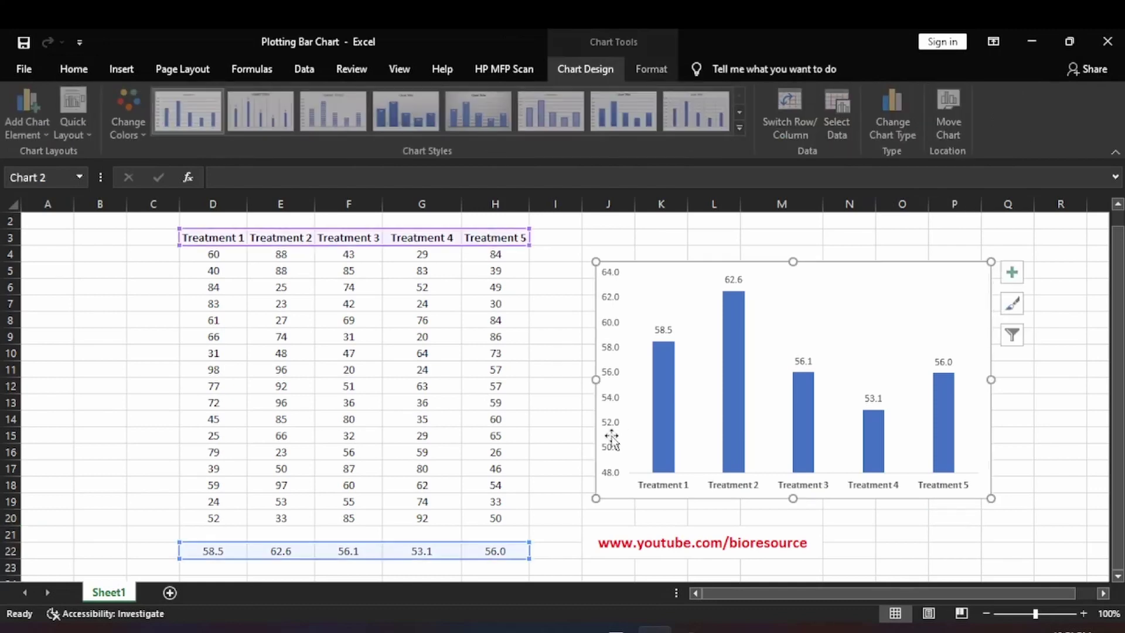
click(615, 355)
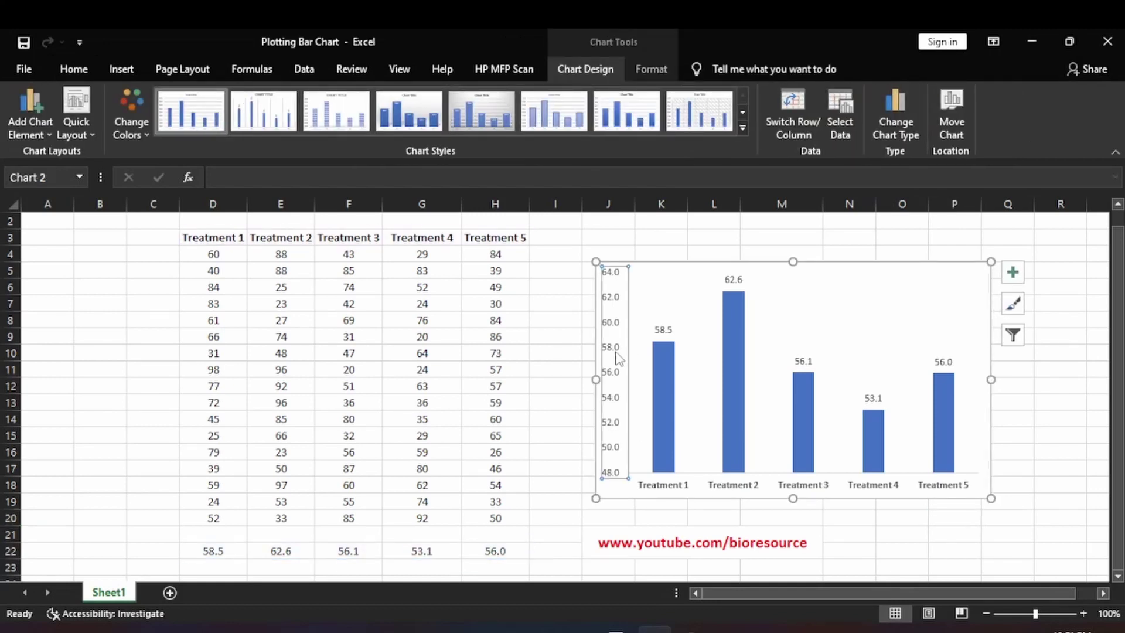
click(95, 69)
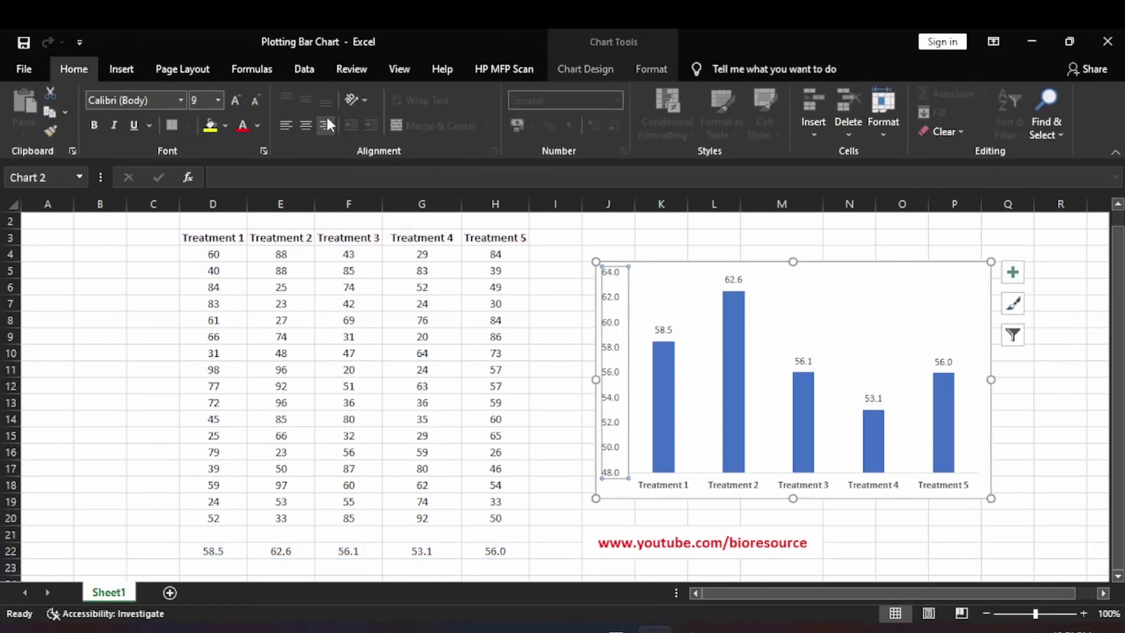
click(648, 67)
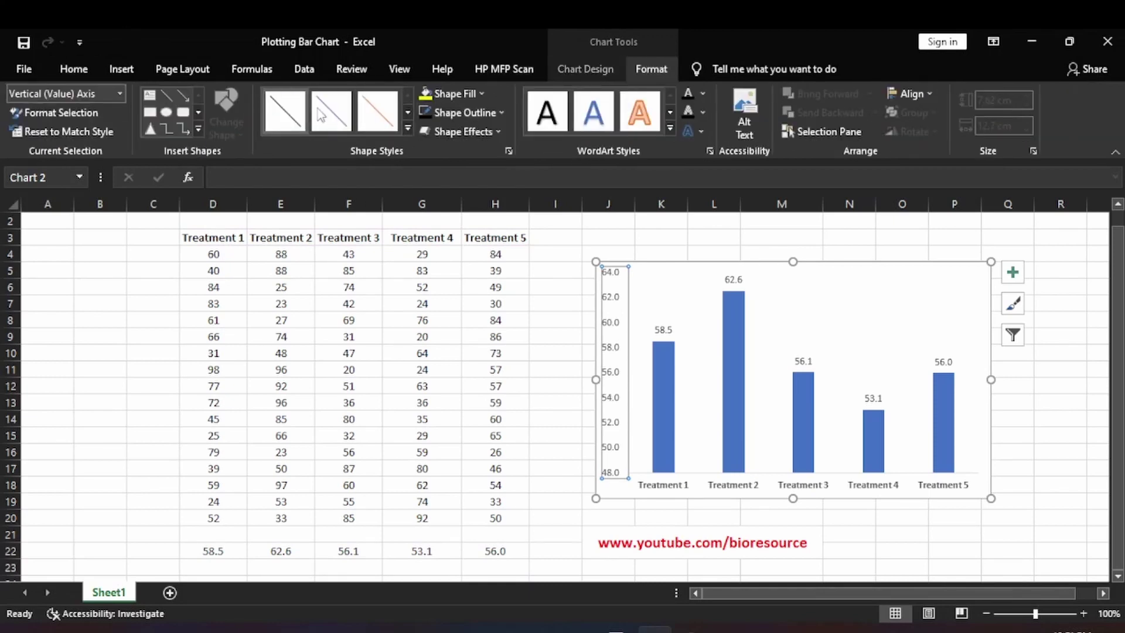
click(480, 111)
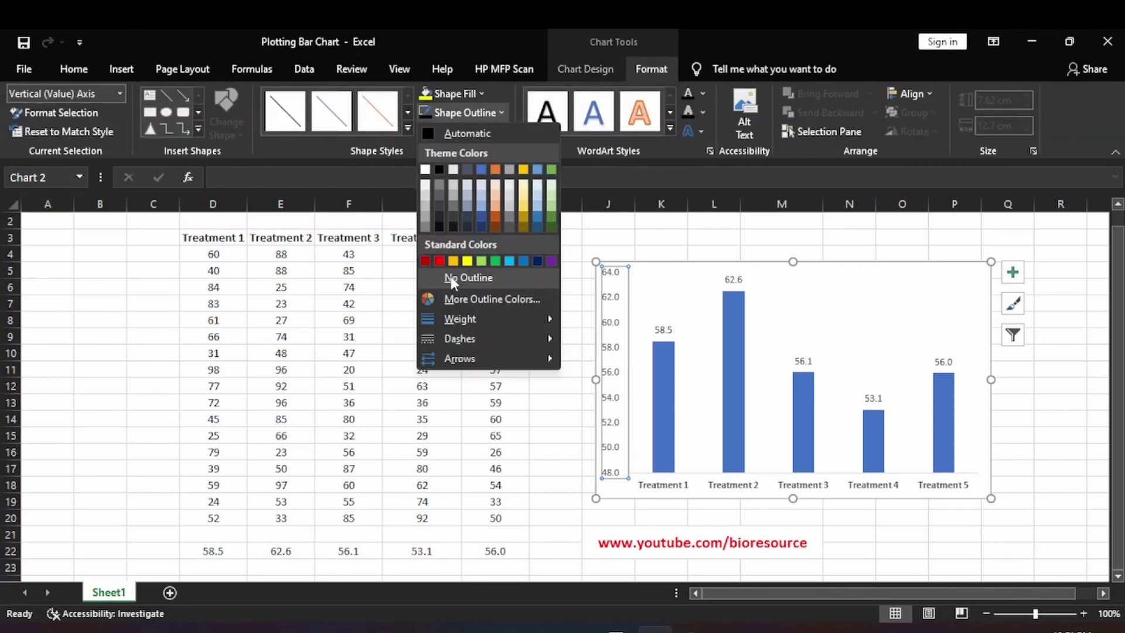
click(443, 232)
click(696, 334)
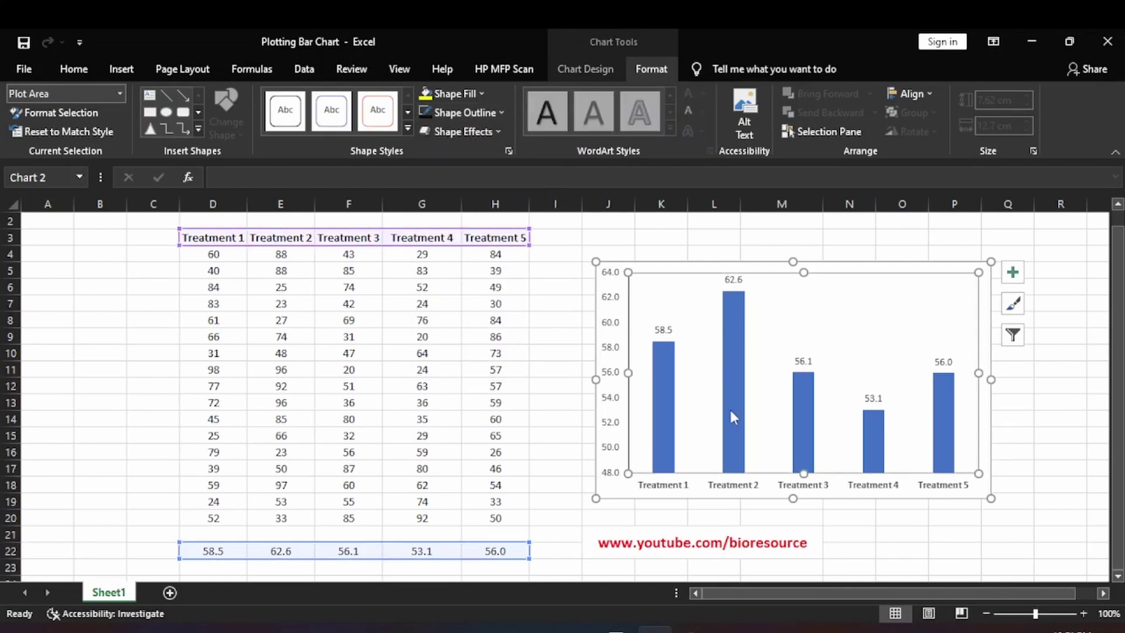
- Apply a black theme-color outline to the chart's horizontal category axis and deselect the chart
click(741, 486)
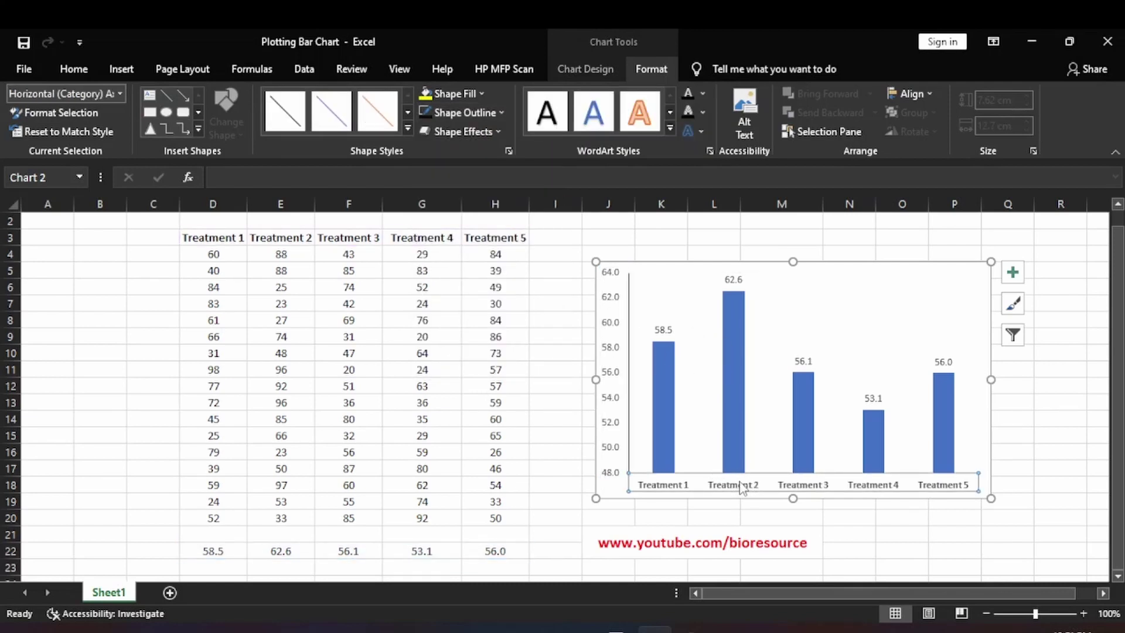
click(490, 111)
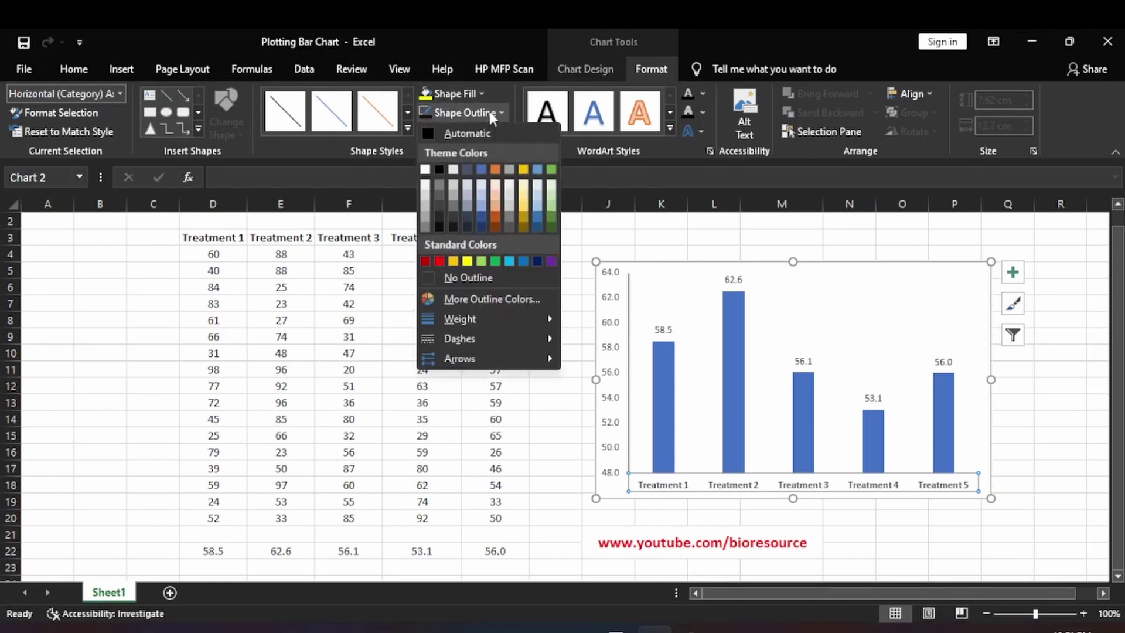
click(441, 227)
click(1013, 385)
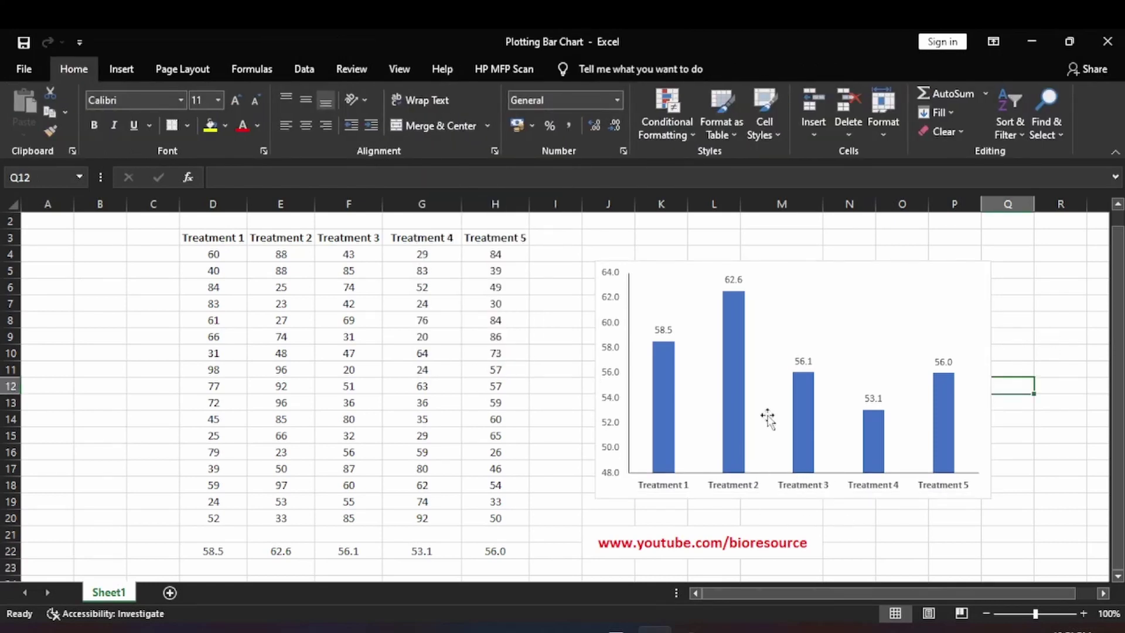
- Set the major tick mark type of the chart's vertical value axis to Outside and close the formatting pane
double_click(610, 404)
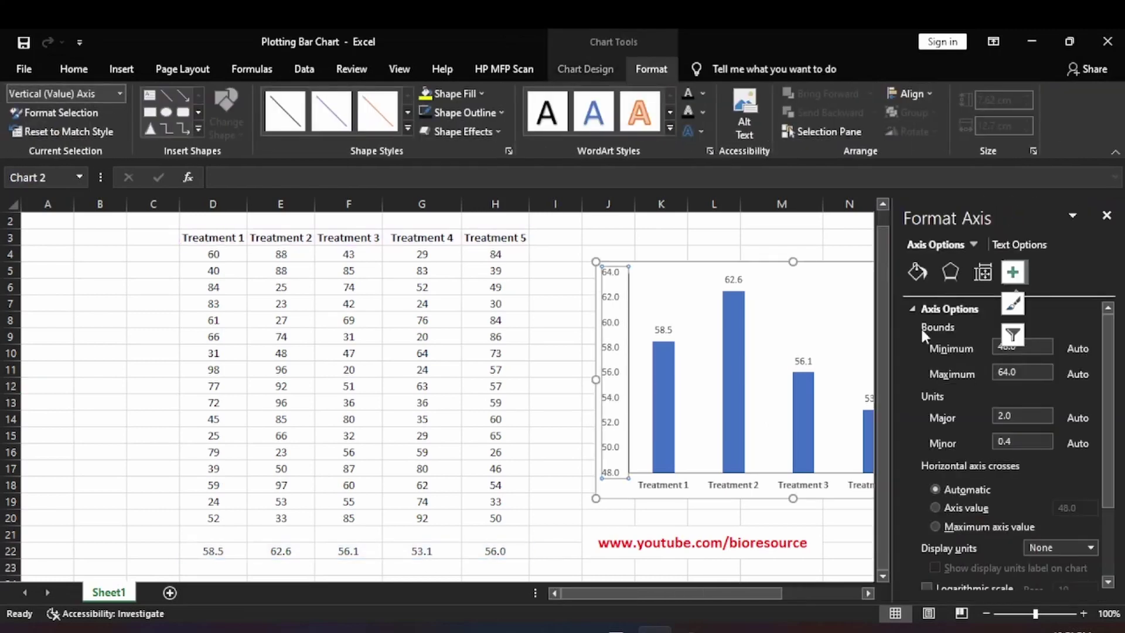
drag(1108, 364, 1112, 442)
click(926, 536)
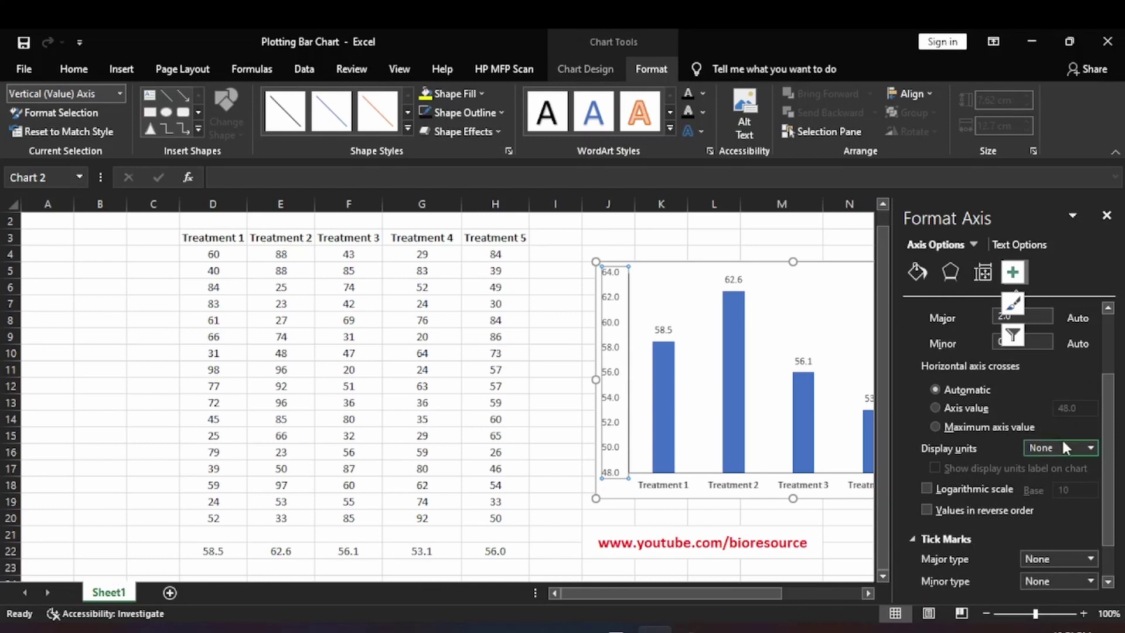
click(1084, 554)
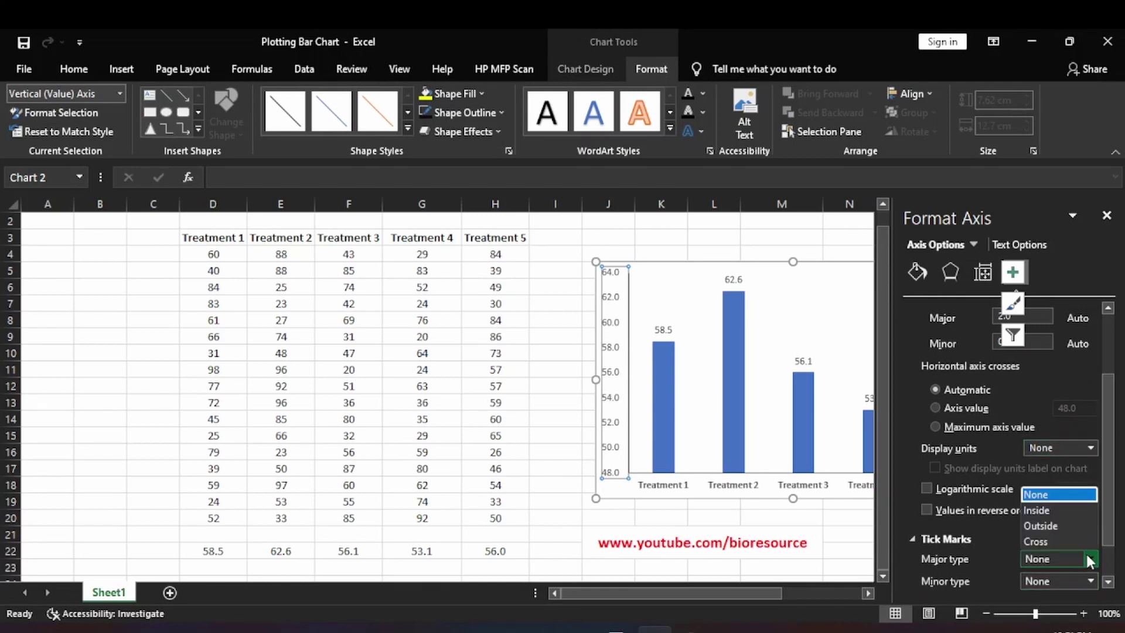
click(1060, 523)
click(785, 322)
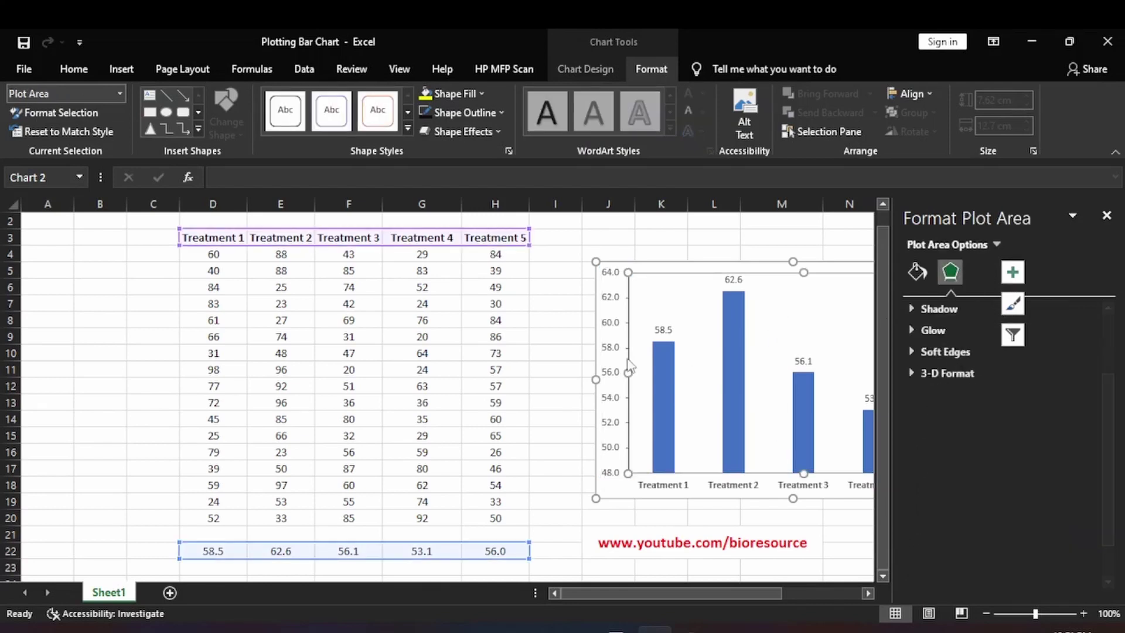
click(1106, 215)
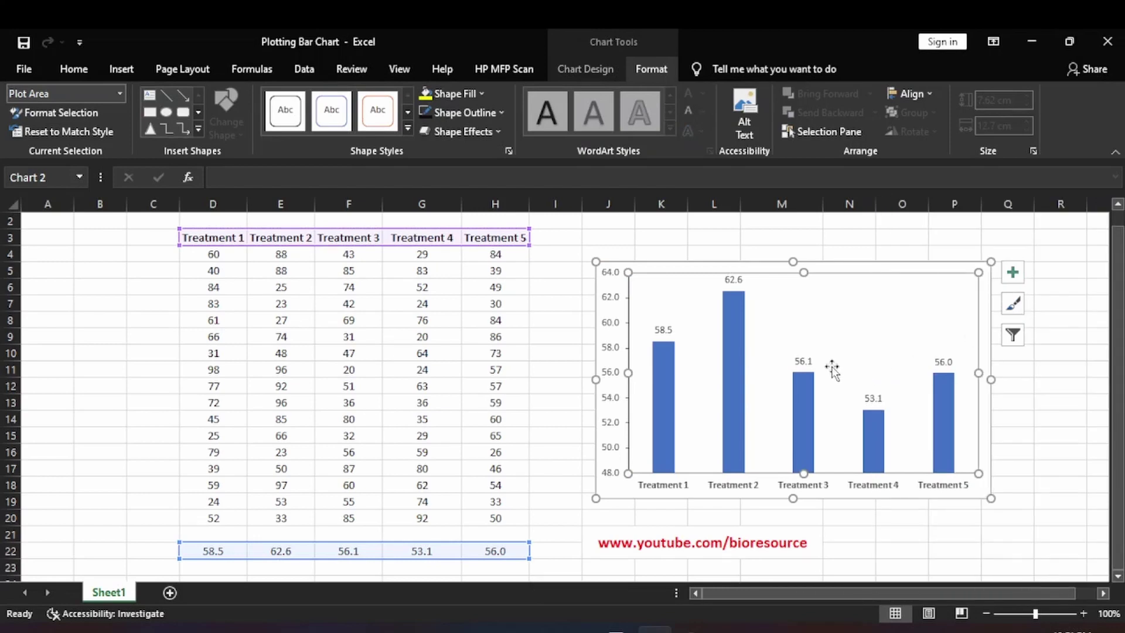
- Fill only the Treatment 2 column in the chart with the standard yellow color
click(743, 360)
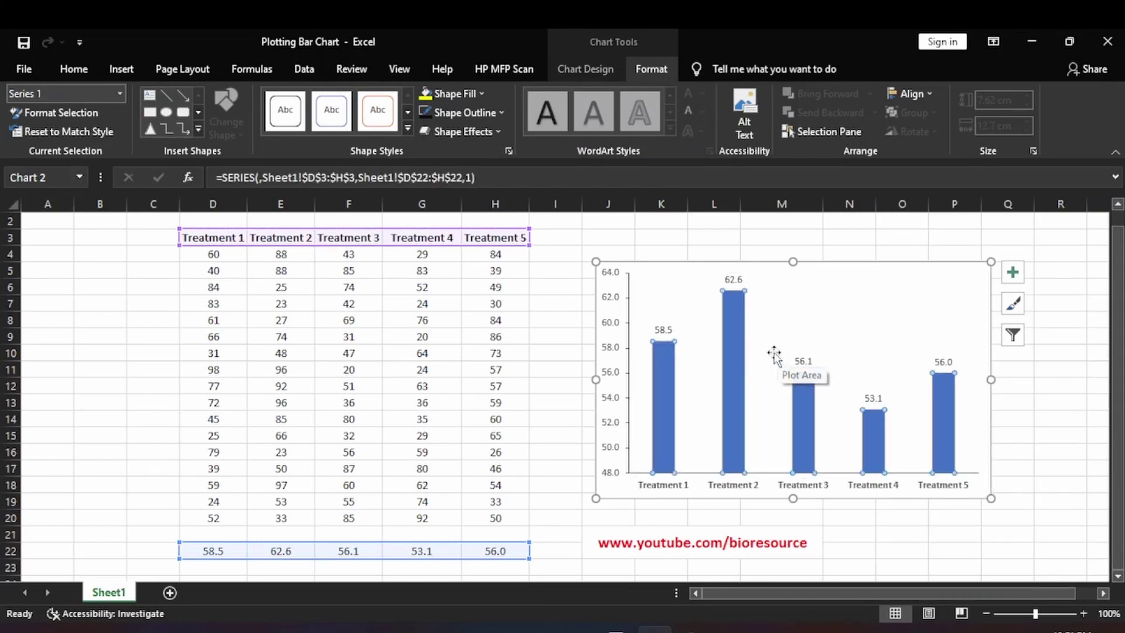
click(730, 325)
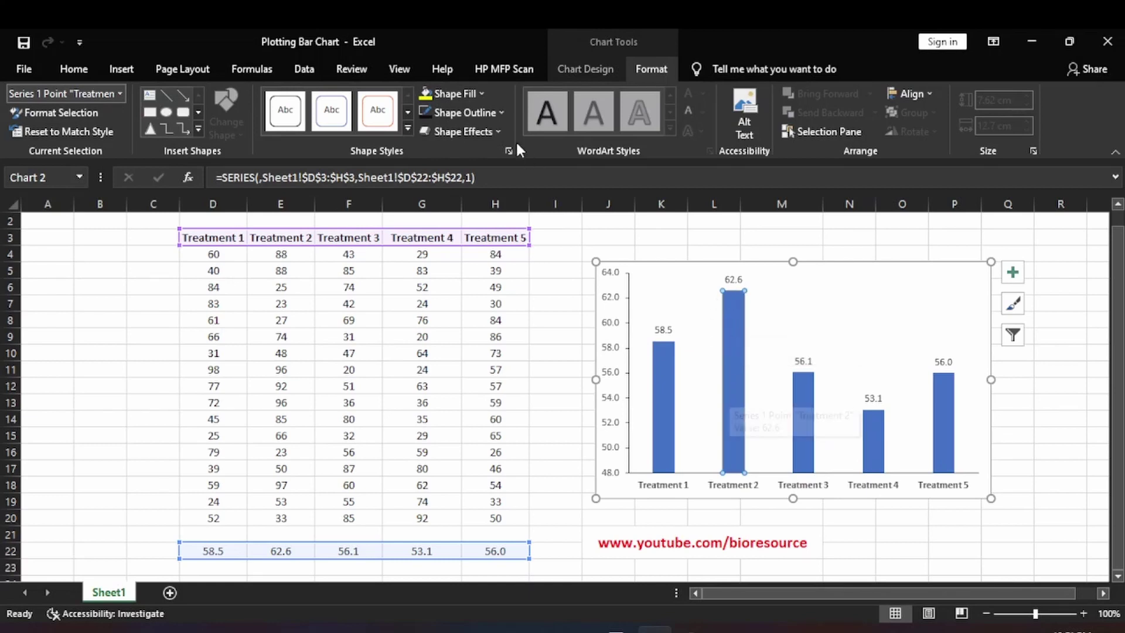
click(481, 93)
click(466, 242)
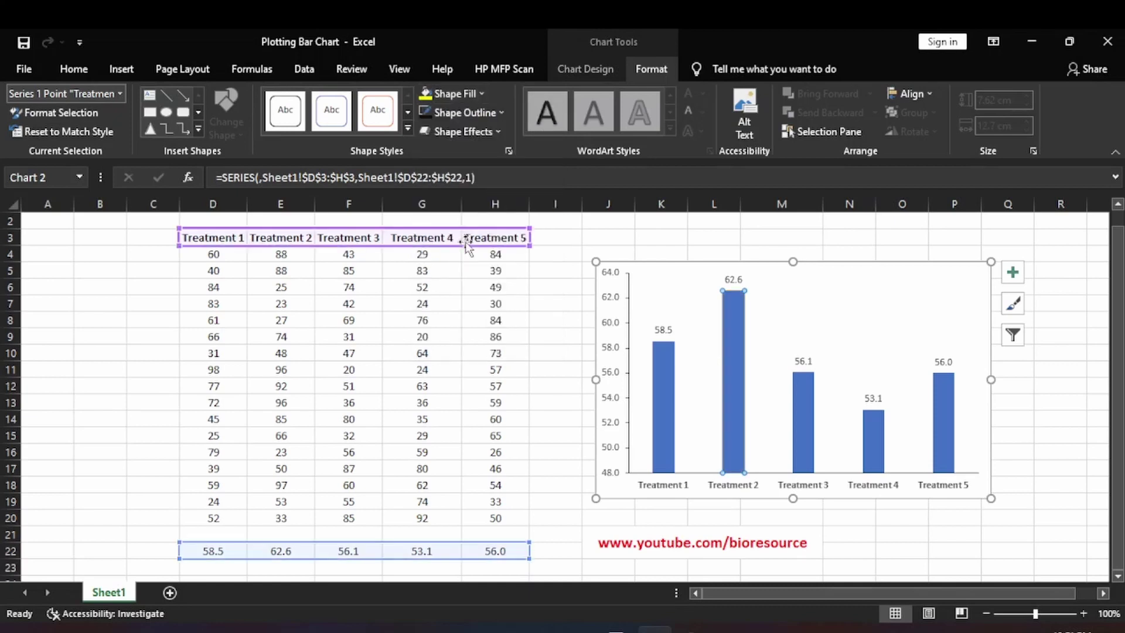
click(800, 322)
- Fill only the Treatment 1 column in the chart with the standard dark blue color
click(665, 400)
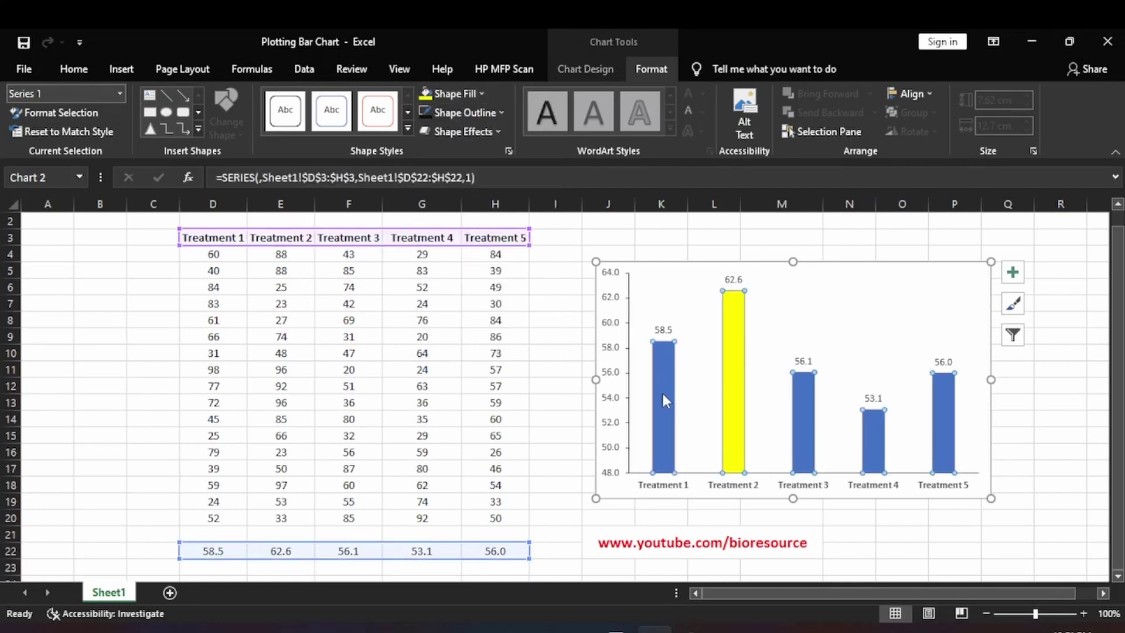
click(663, 399)
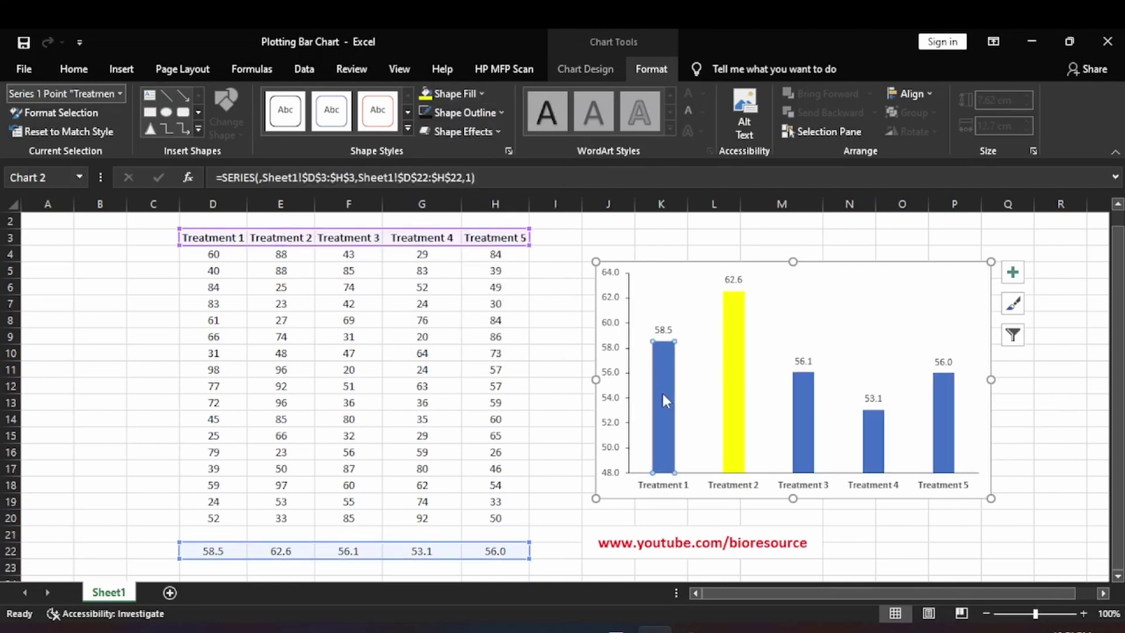
click(481, 94)
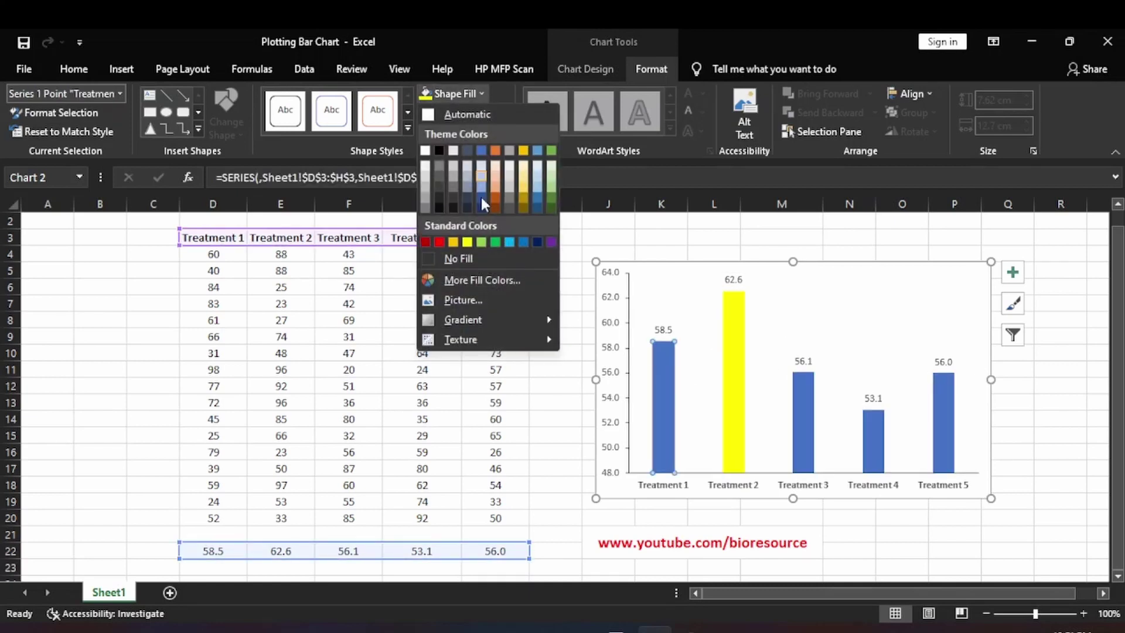
click(544, 242)
click(788, 294)
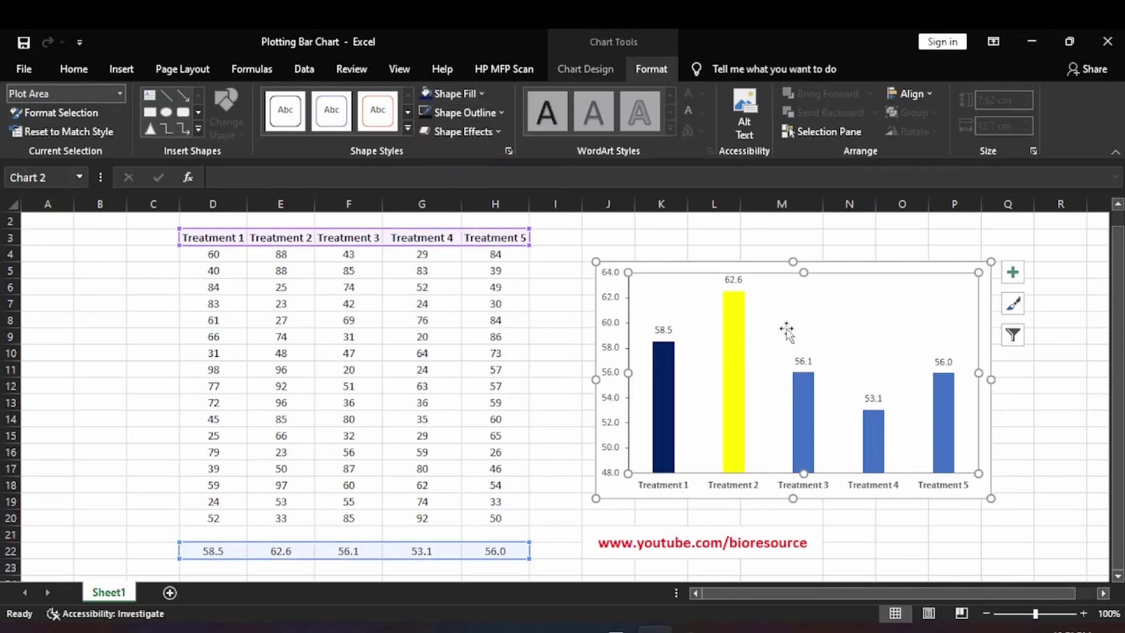
- Apply the Style 2 chart style to the whole column chart and deselect the chart
double_click(848, 263)
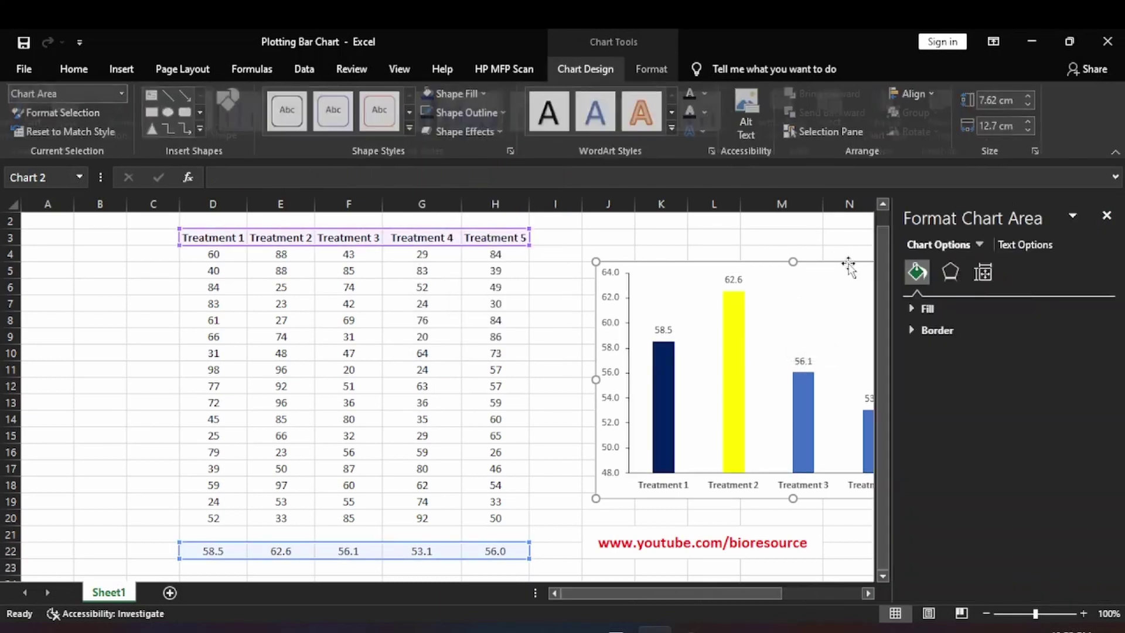
click(1105, 215)
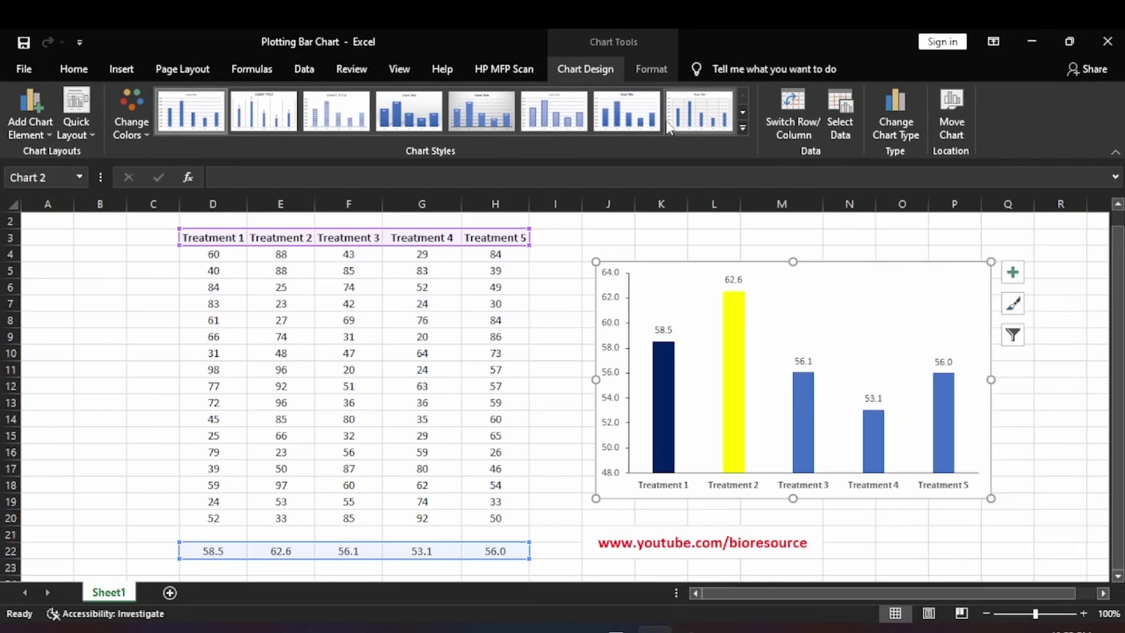
click(565, 123)
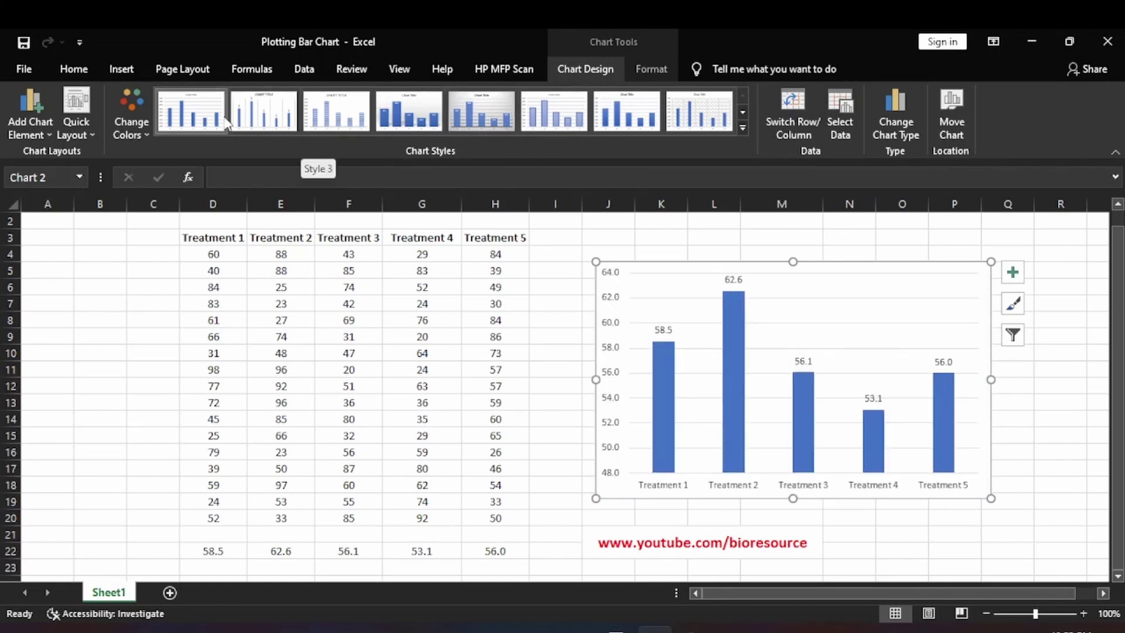
click(292, 125)
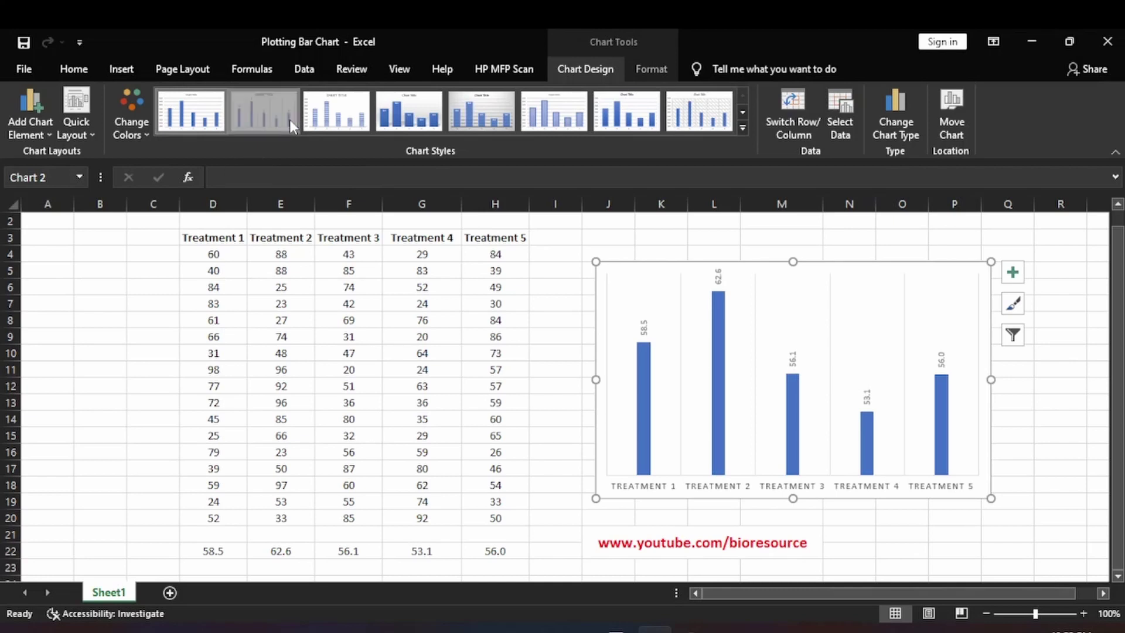
click(861, 297)
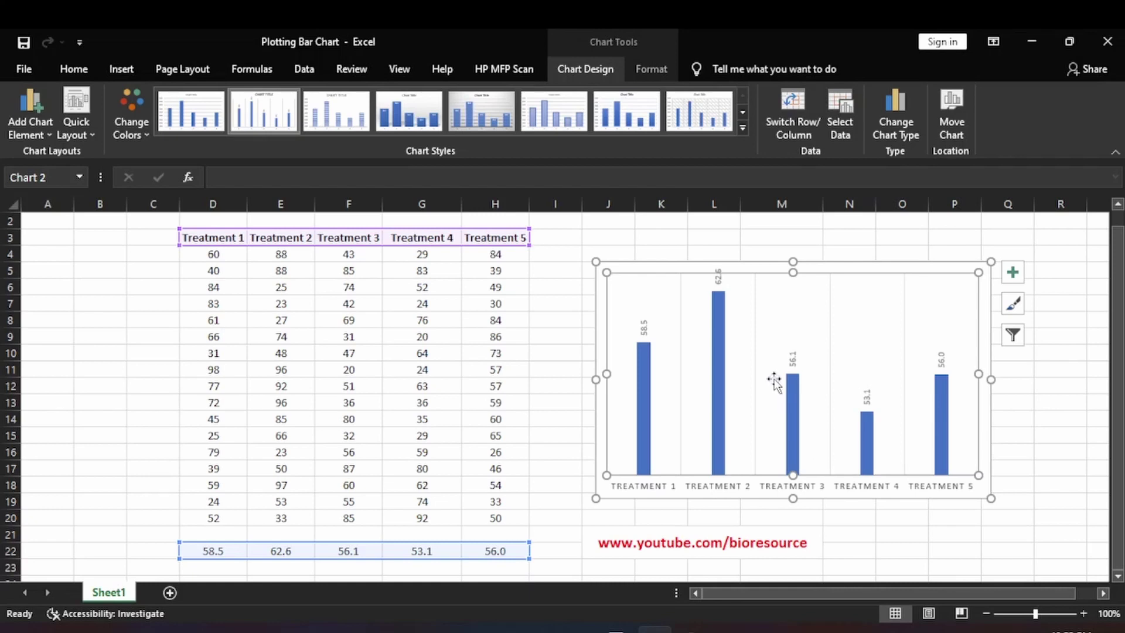
click(829, 249)
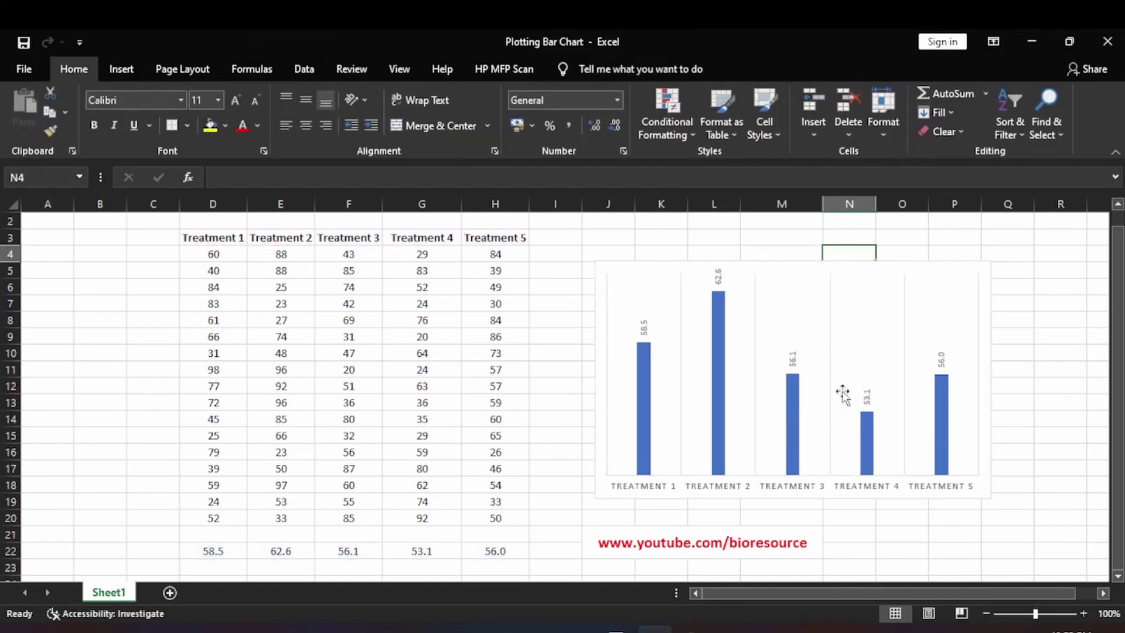